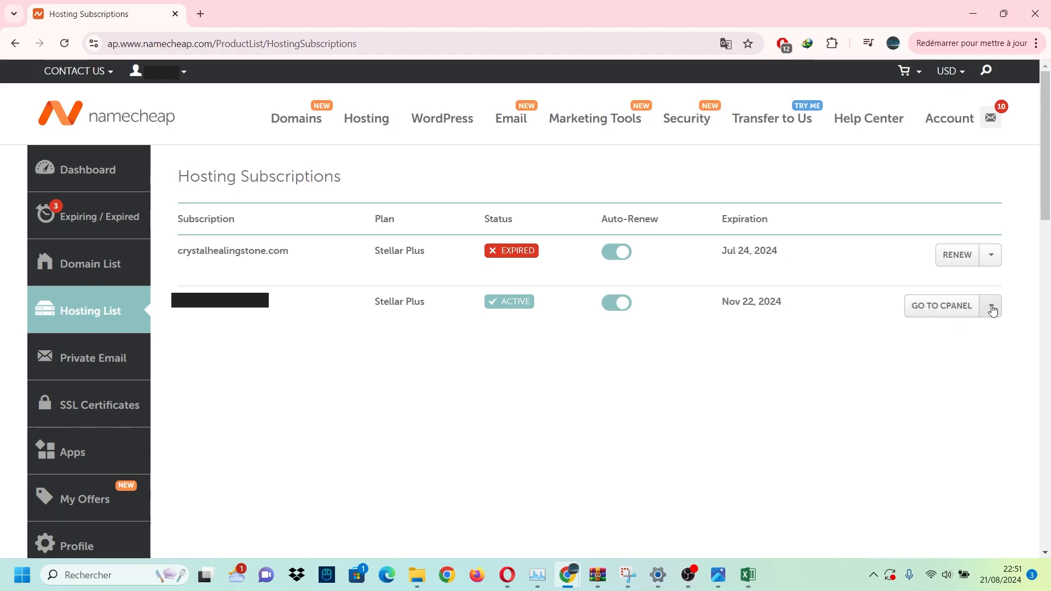
Show the extra options for the active Stellar Plus hosting subscription.
click(987, 311)
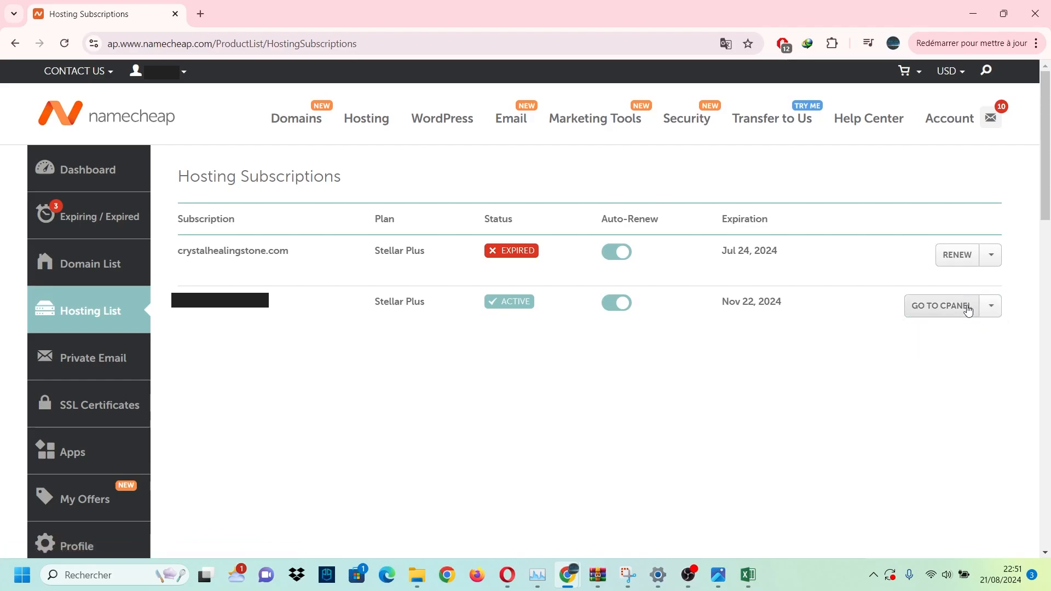
Launch cPanel for the active subscription and browse its tools list.
click(939, 307)
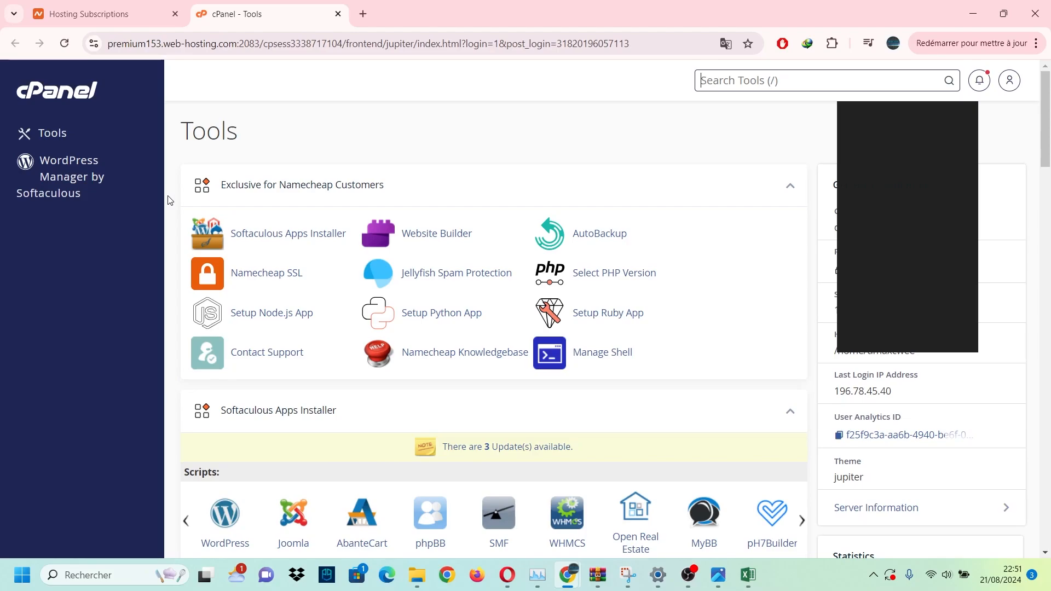
scroll(168, 201, down, 2)
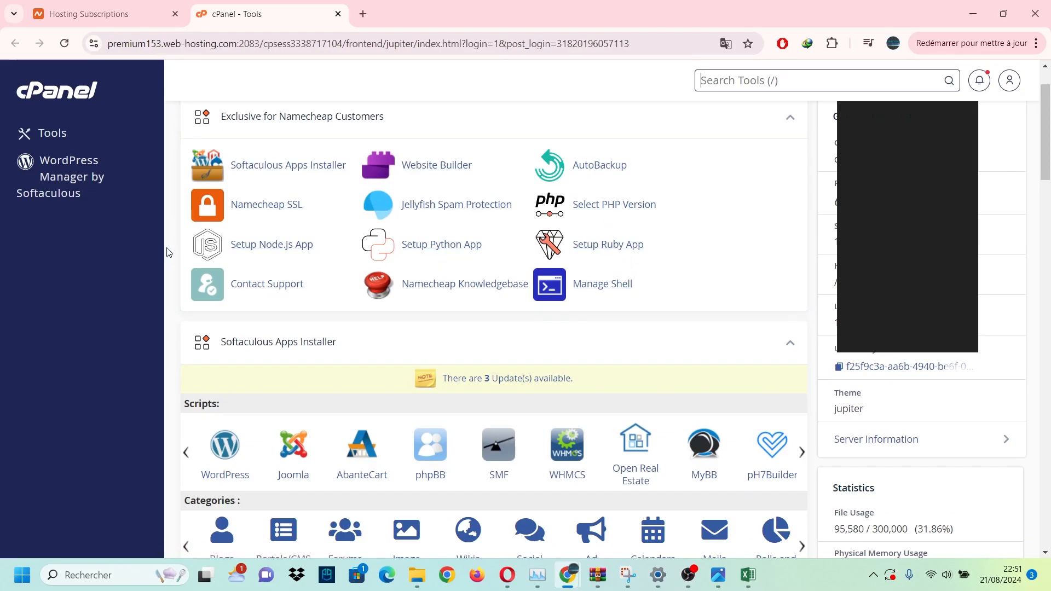
scroll(168, 252, down, 1)
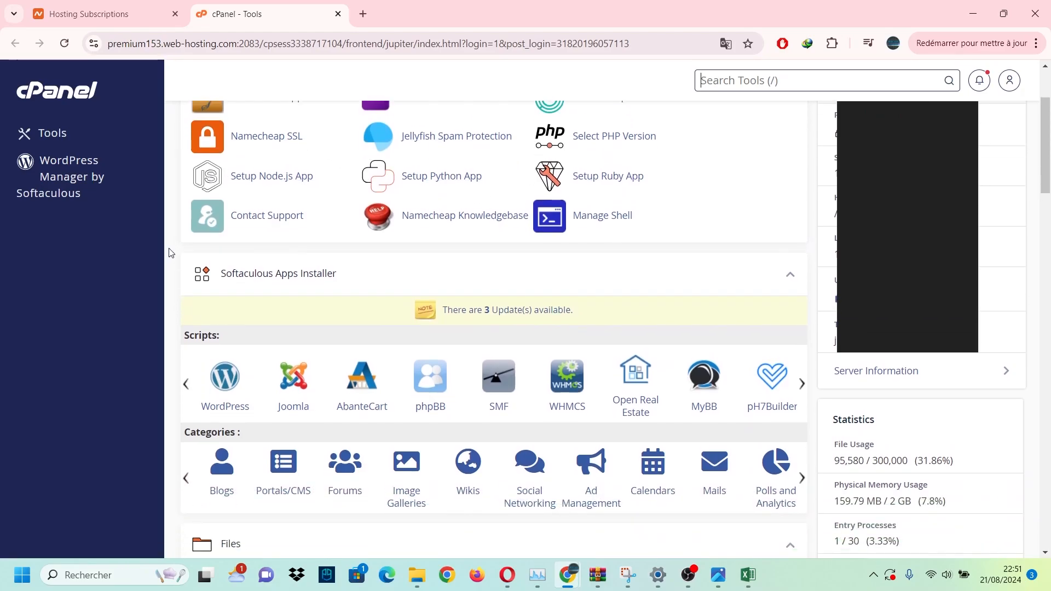
scroll(169, 253, up, 2)
scroll(168, 252, down, 4)
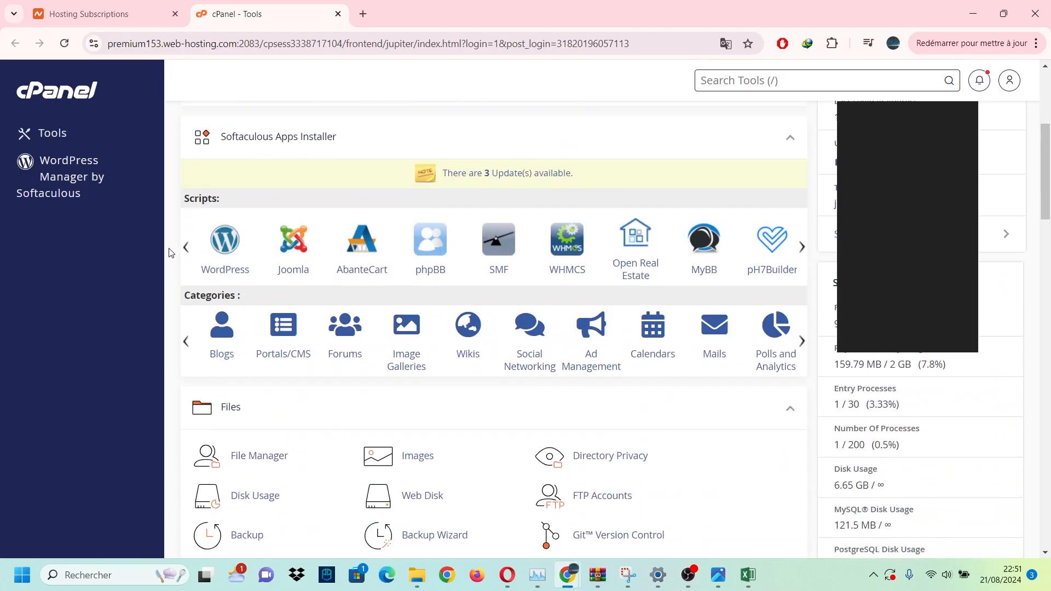
scroll(169, 252, down, 5)
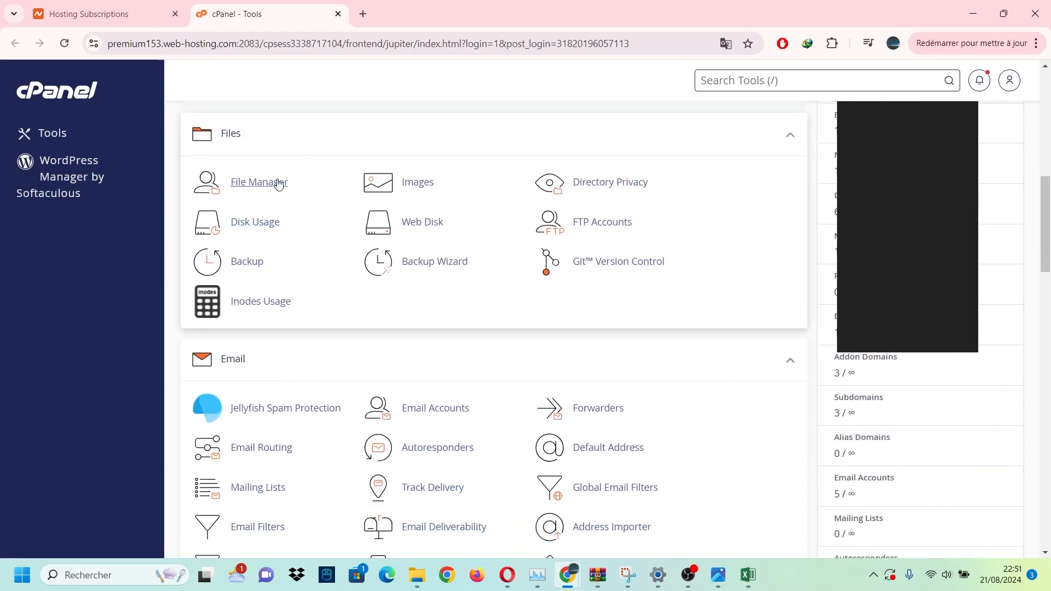
scroll(270, 178, down, 1)
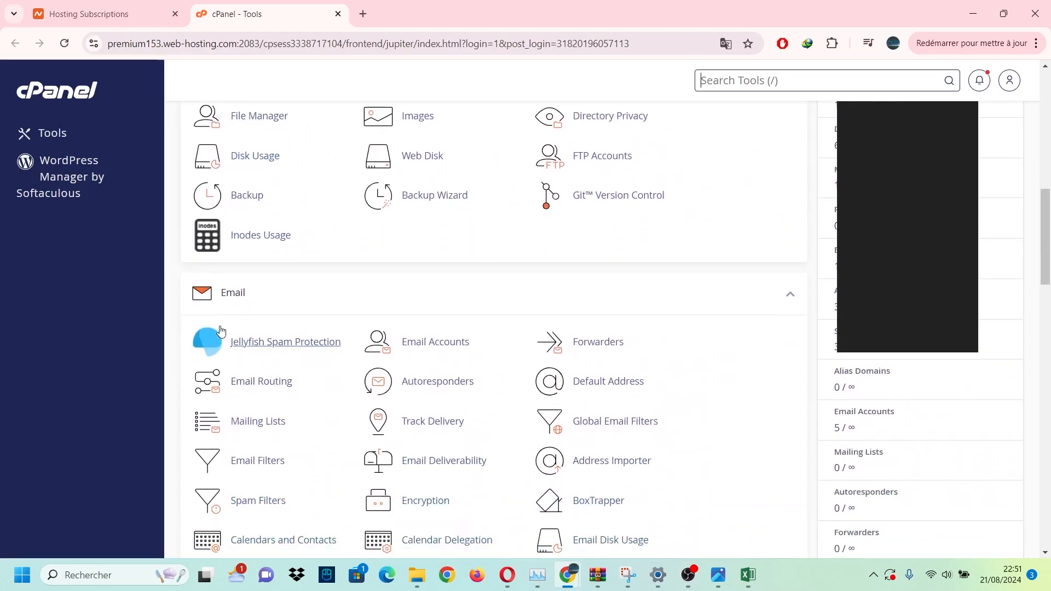
scroll(322, 287, down, 4)
scroll(332, 279, down, 4)
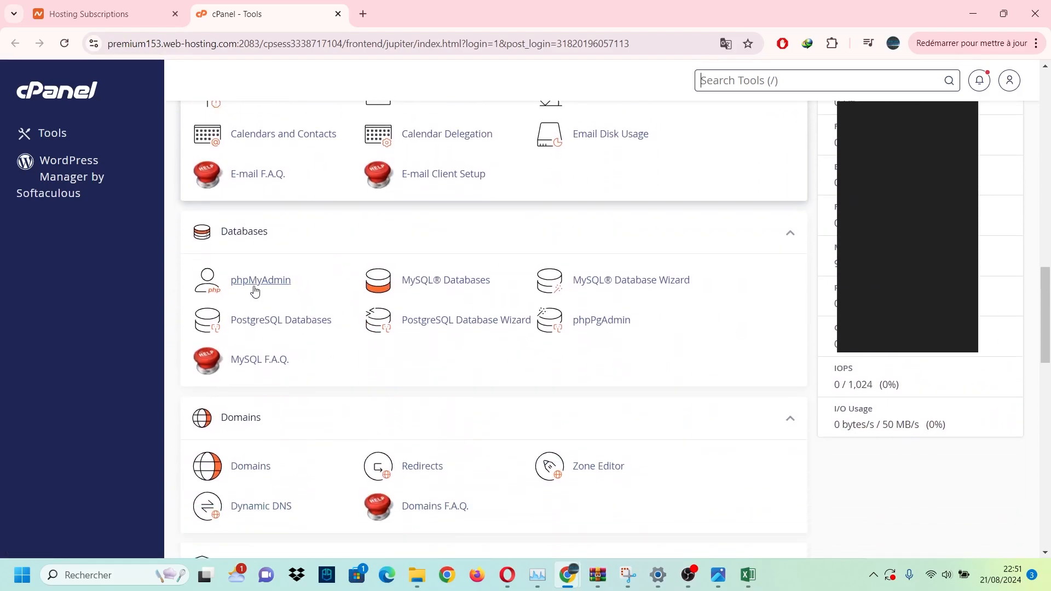
scroll(277, 296, down, 2)
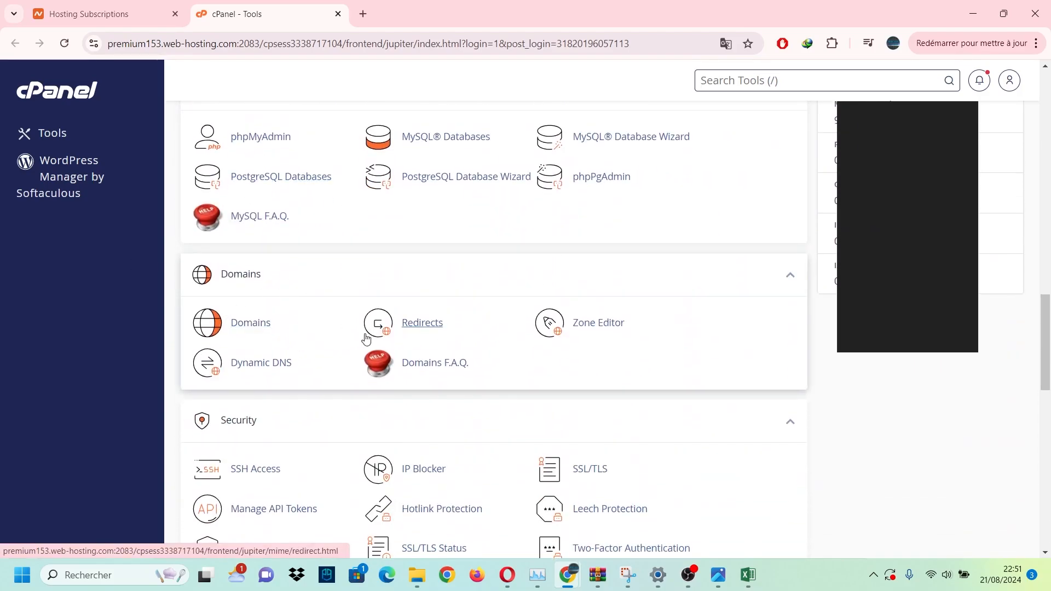
scroll(307, 307, down, 8)
scroll(275, 298, down, 2)
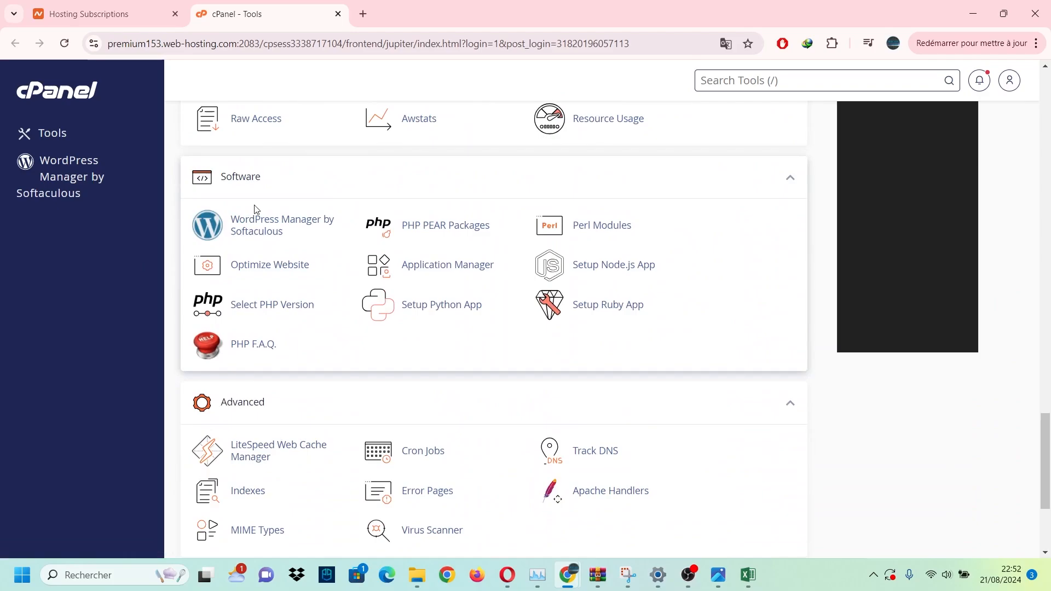
scroll(454, 291, down, 3)
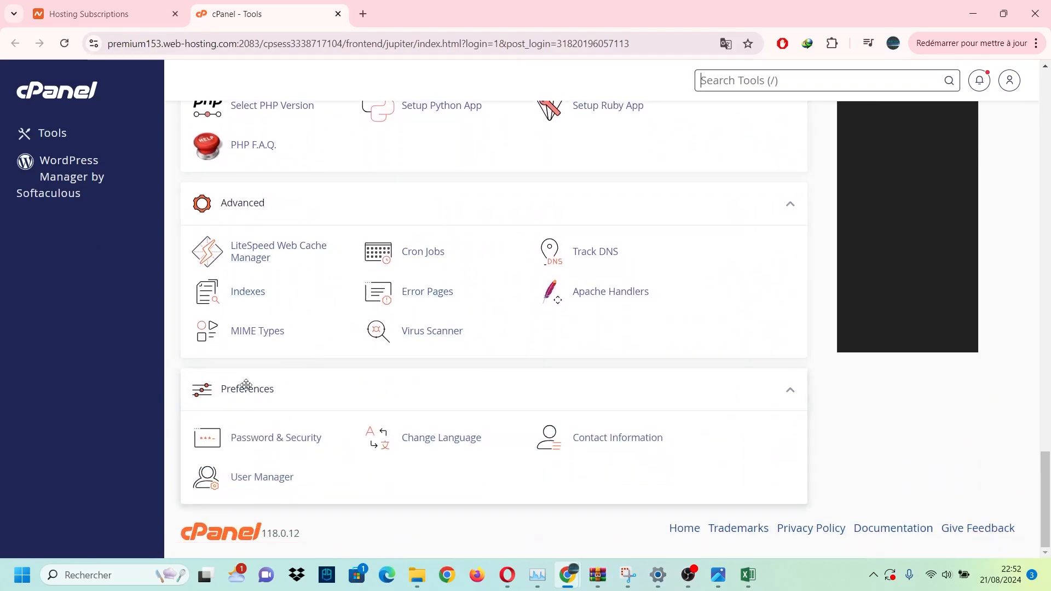
scroll(475, 432, up, 20)
scroll(457, 423, up, 15)
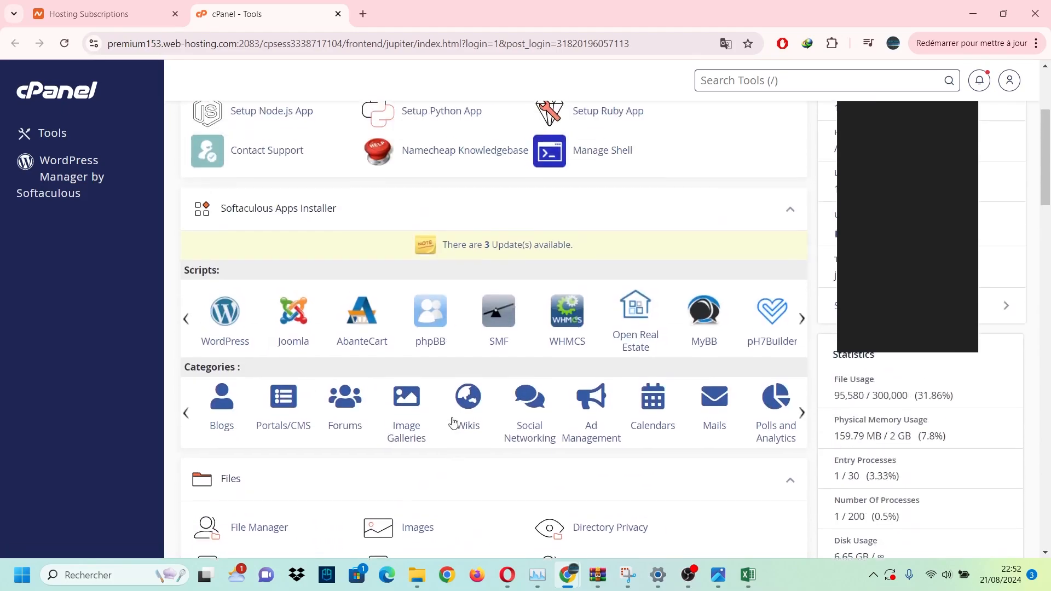
Search the cPanel tools and launch Softaculous Apps Installer.
click(469, 136)
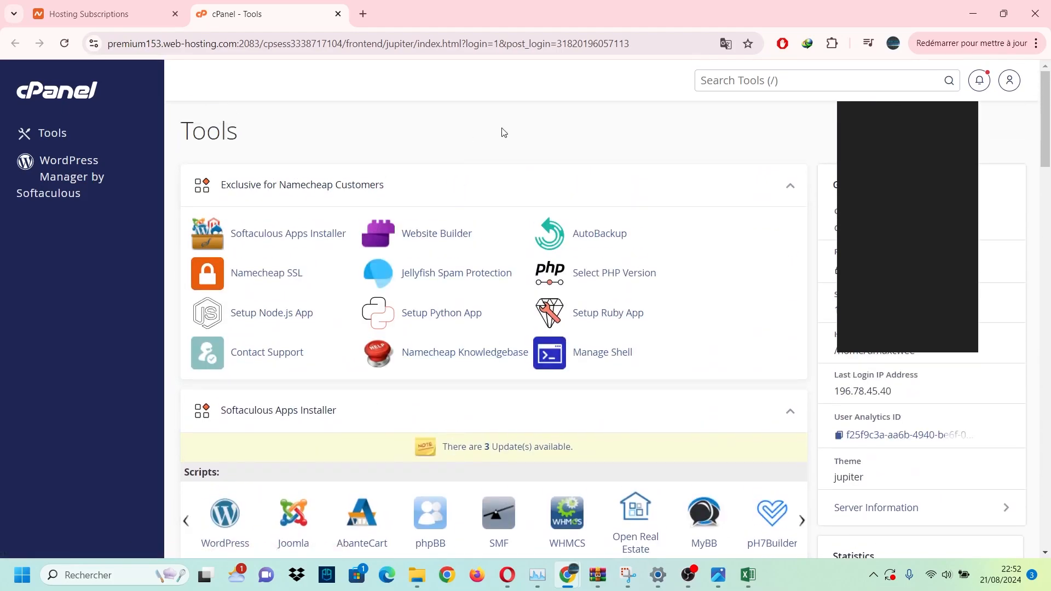
click(709, 84)
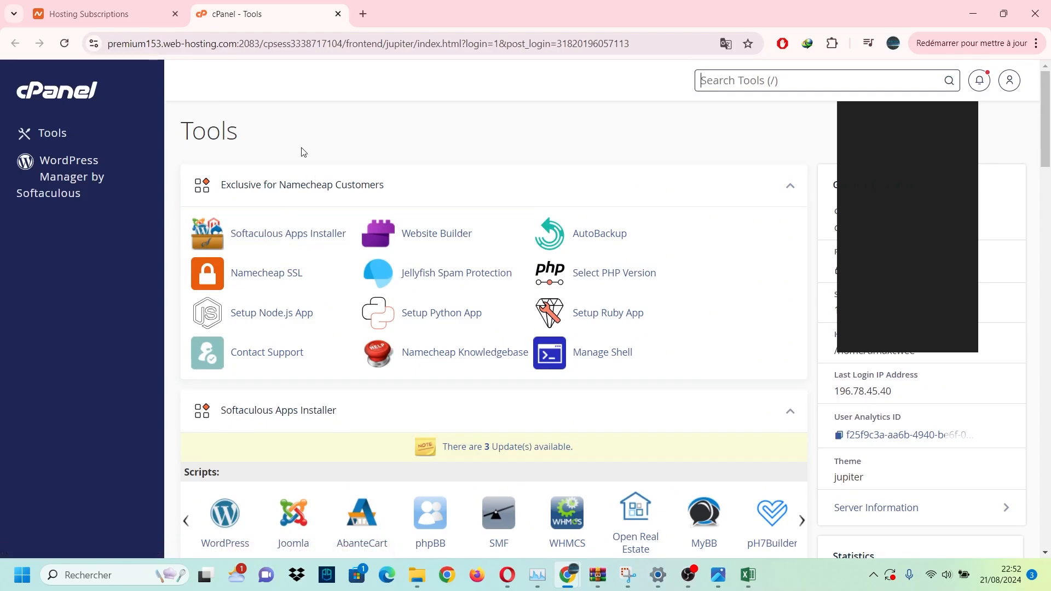
click(332, 138)
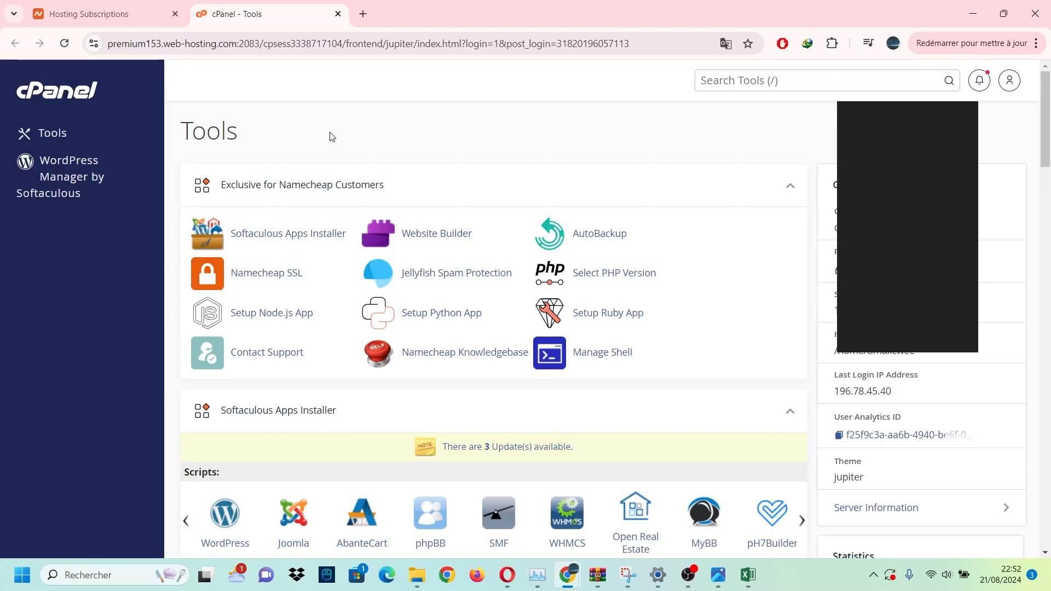
scroll(332, 138, down, 1)
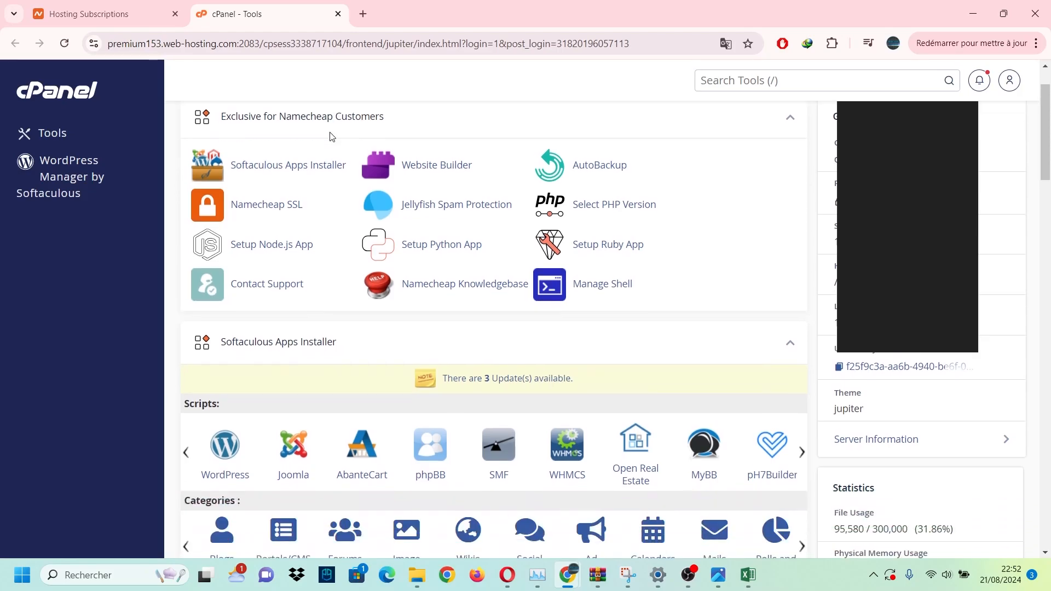
click(294, 166)
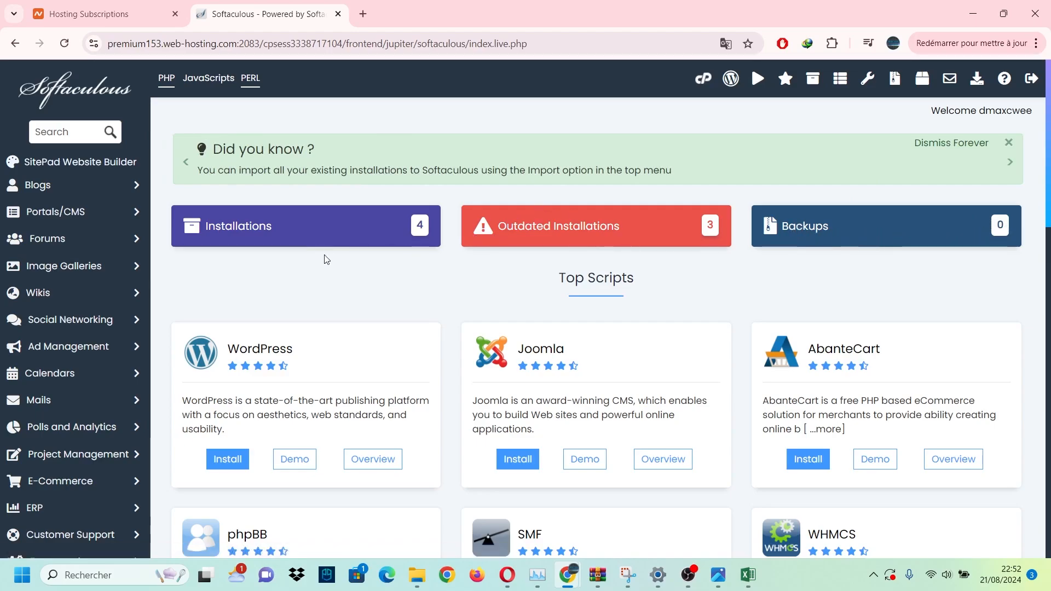
Start a WordPress install from the Top Scripts WordPress card.
scroll(326, 258, down, 4)
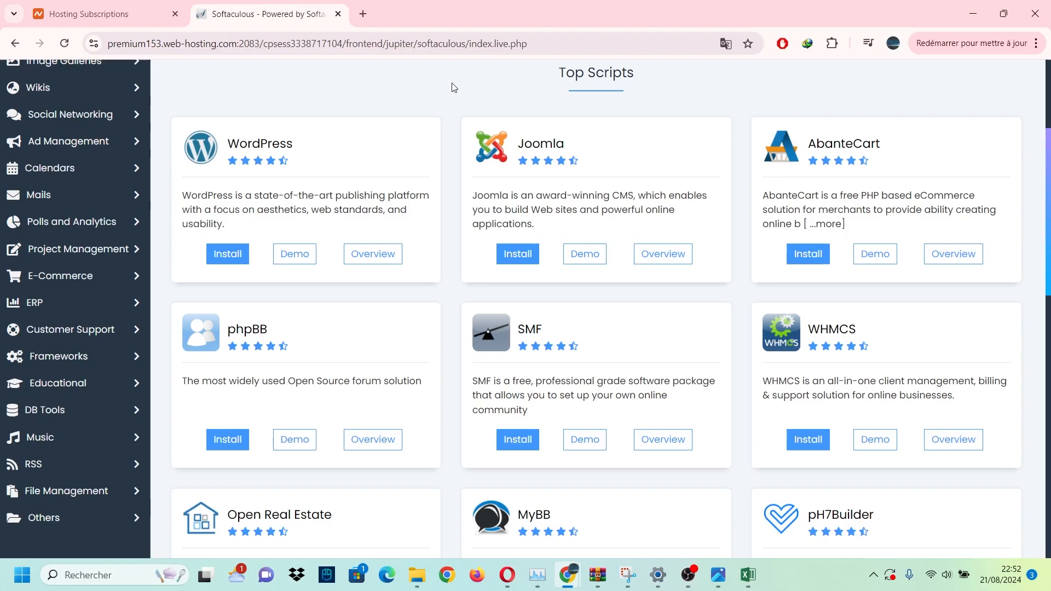
scroll(448, 102, down, 1)
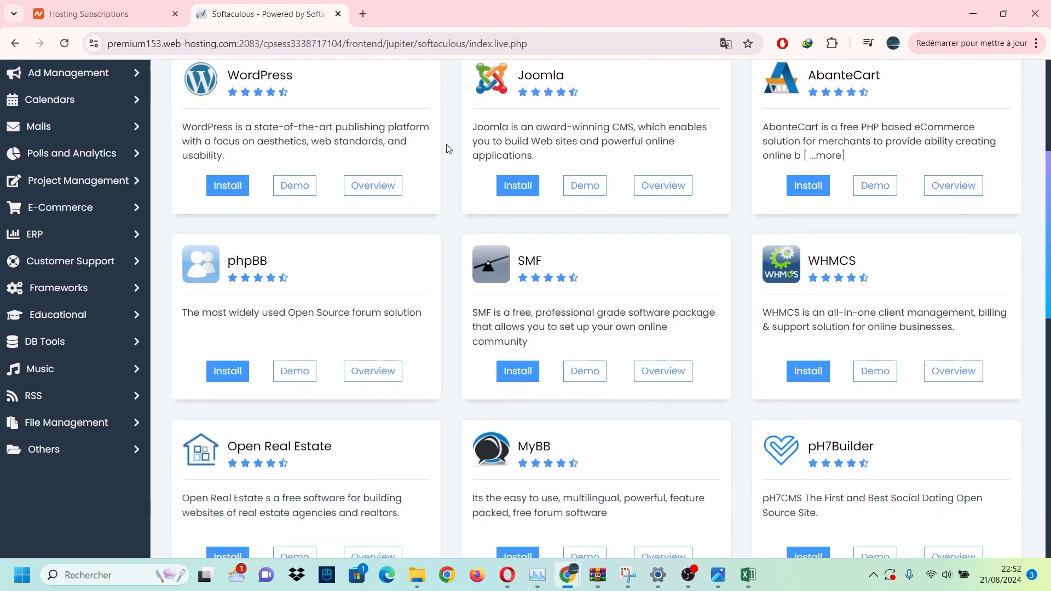
scroll(448, 147, up, 1)
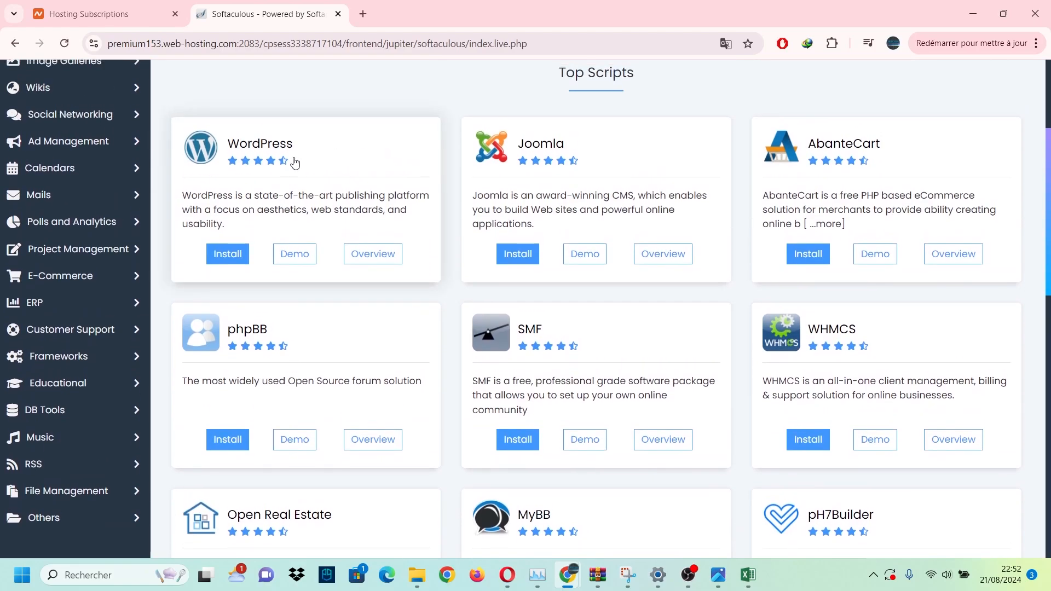
click(232, 241)
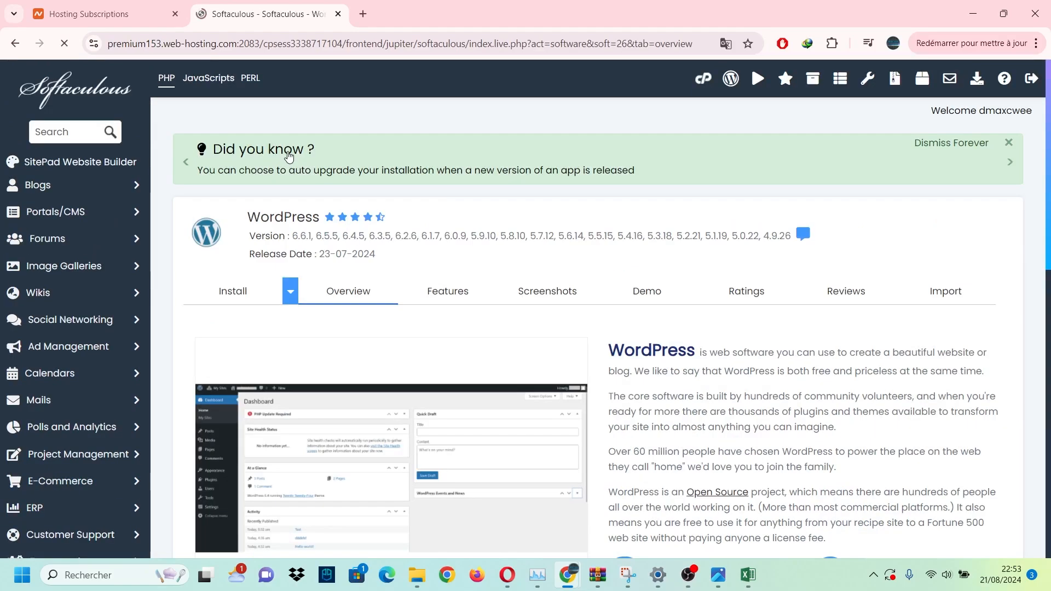
Choose a custom WordPress installation type.
scroll(419, 115, down, 2)
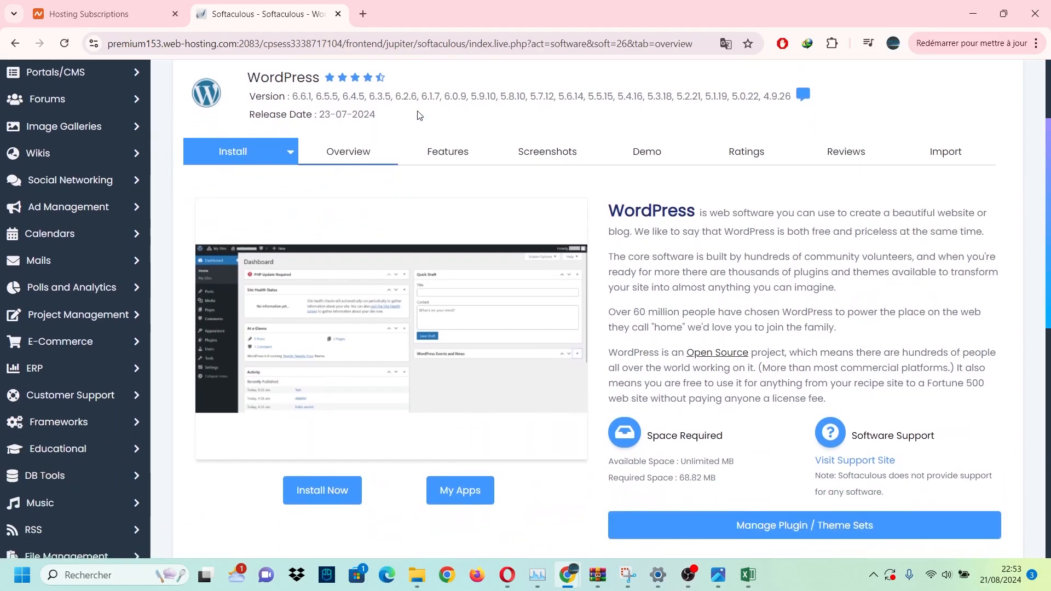
scroll(418, 114, down, 1)
scroll(484, 204, up, 1)
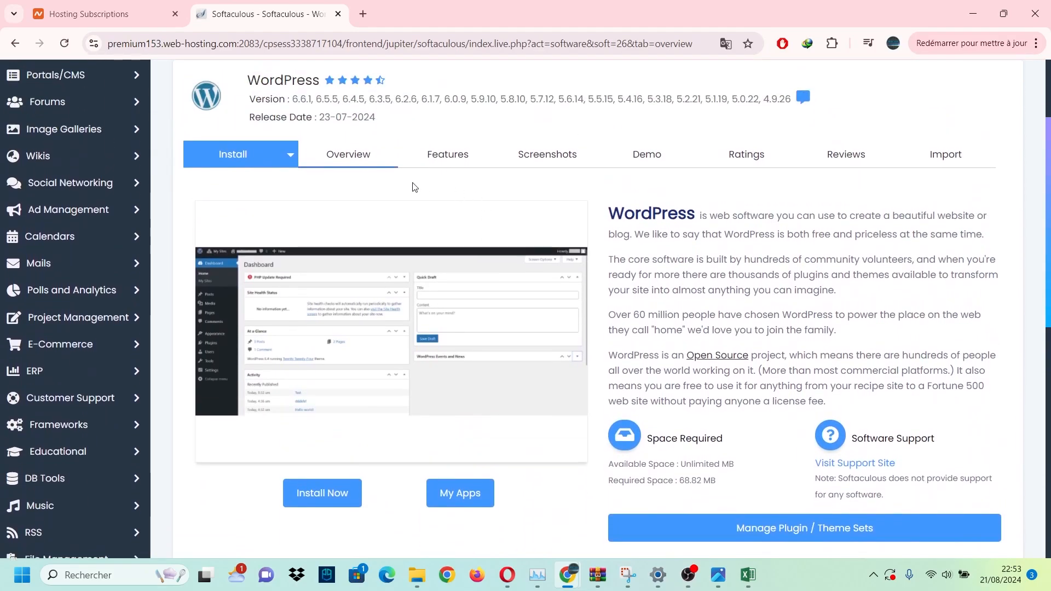
click(291, 158)
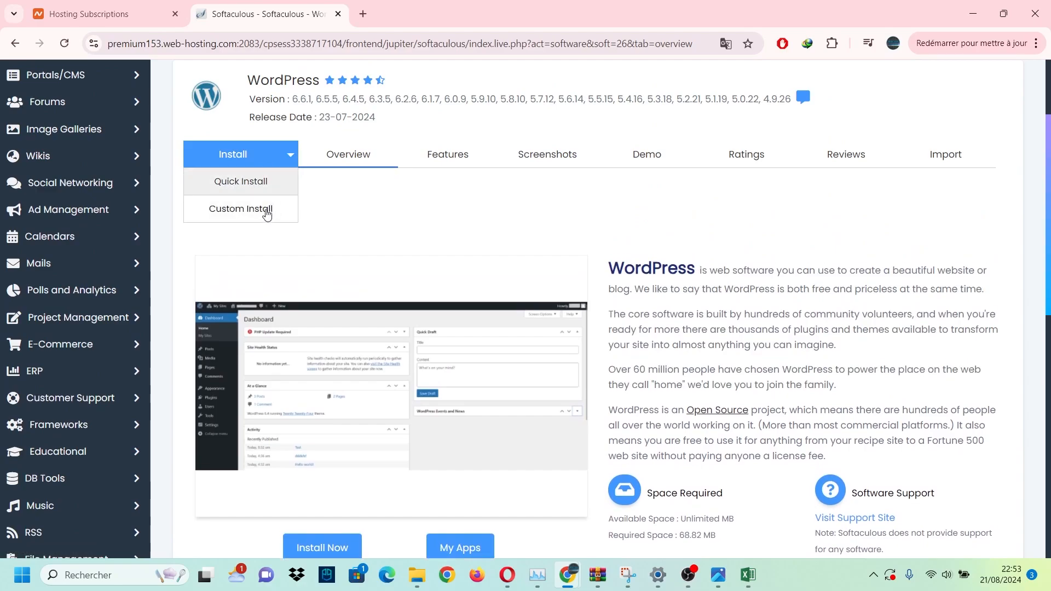
click(268, 216)
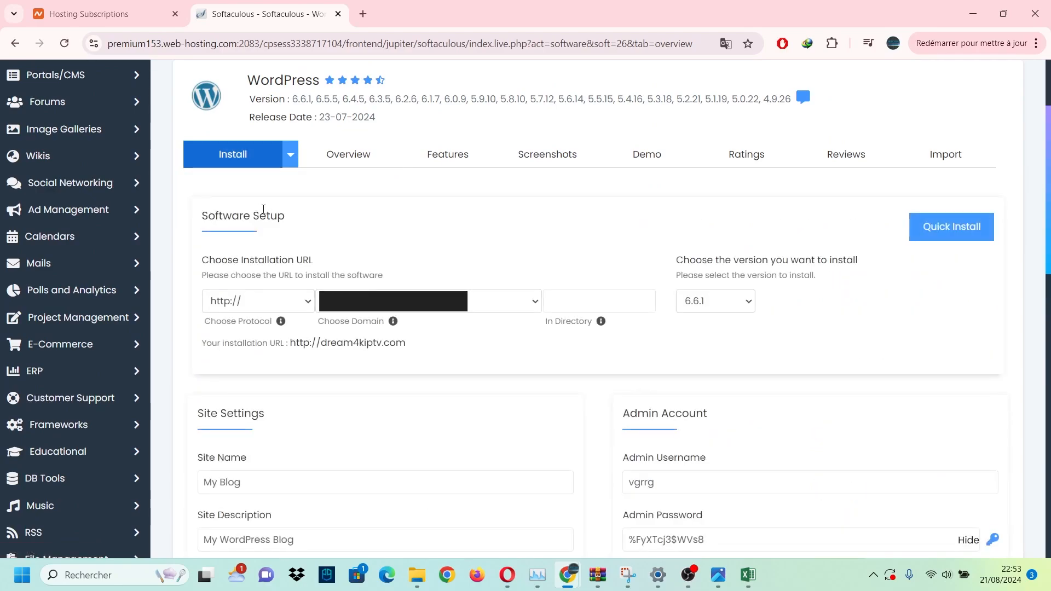
scroll(292, 201, down, 1)
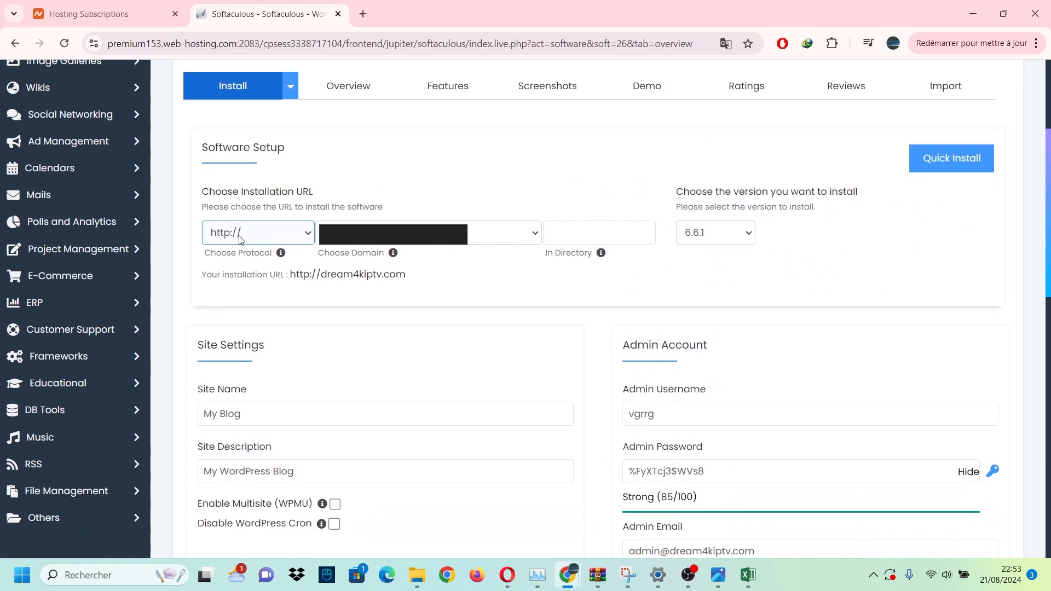
click(303, 238)
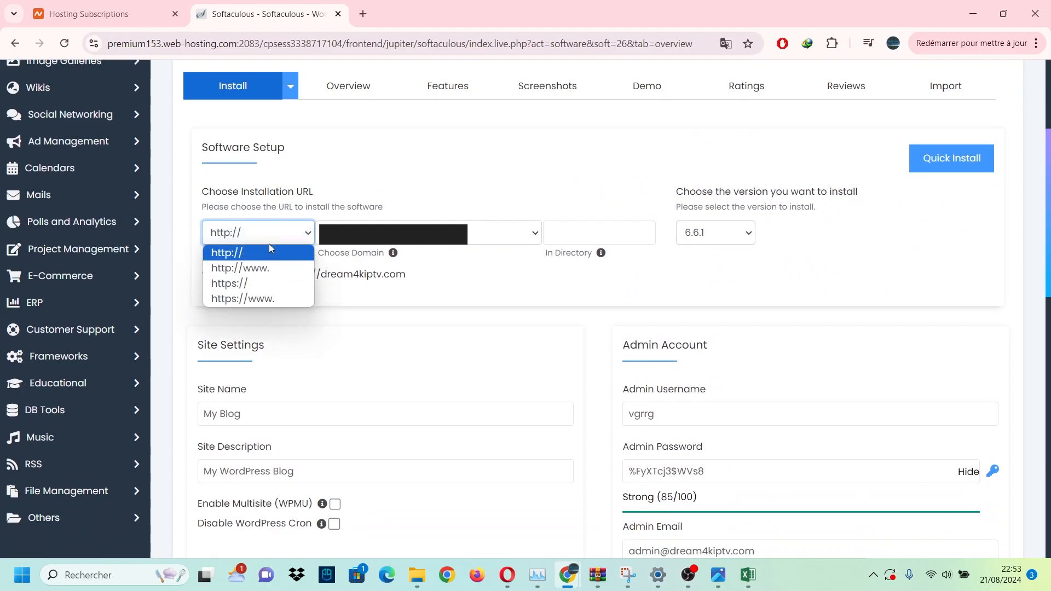
click(244, 252)
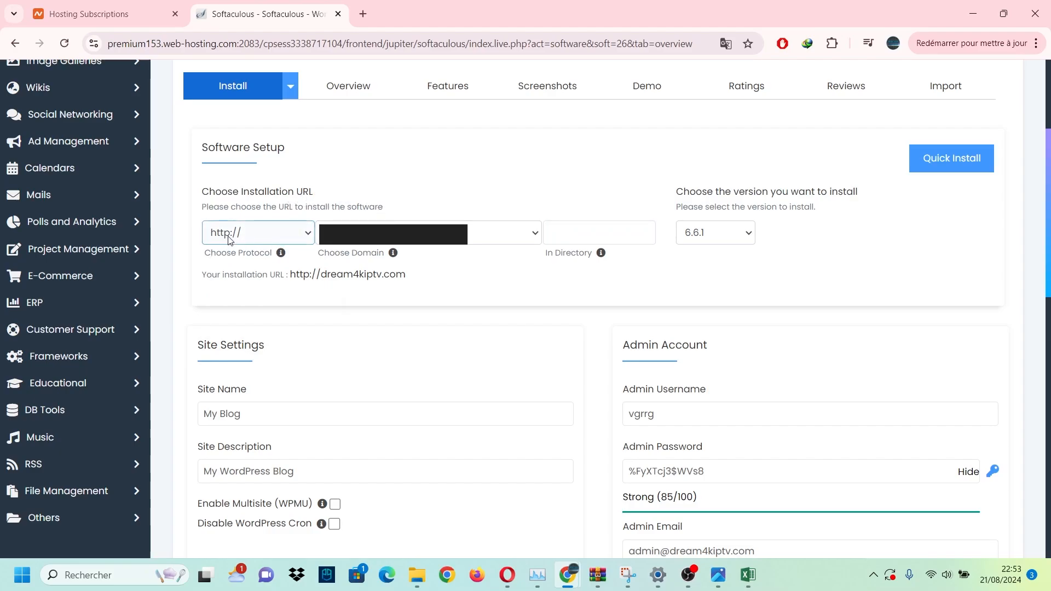
click(484, 245)
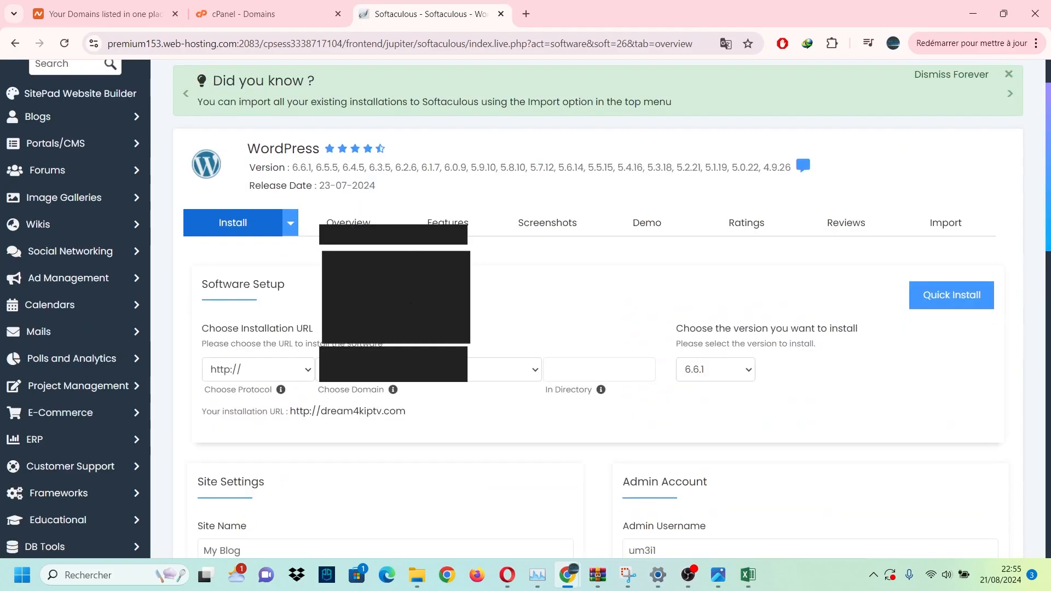
scroll(597, 306, down, 4)
click(484, 246)
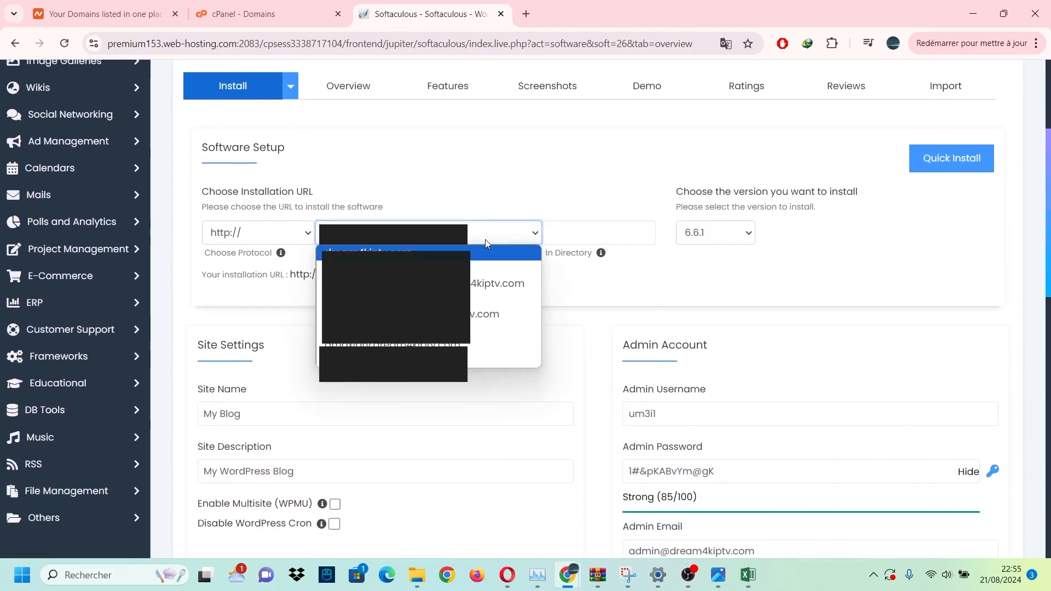
click(396, 360)
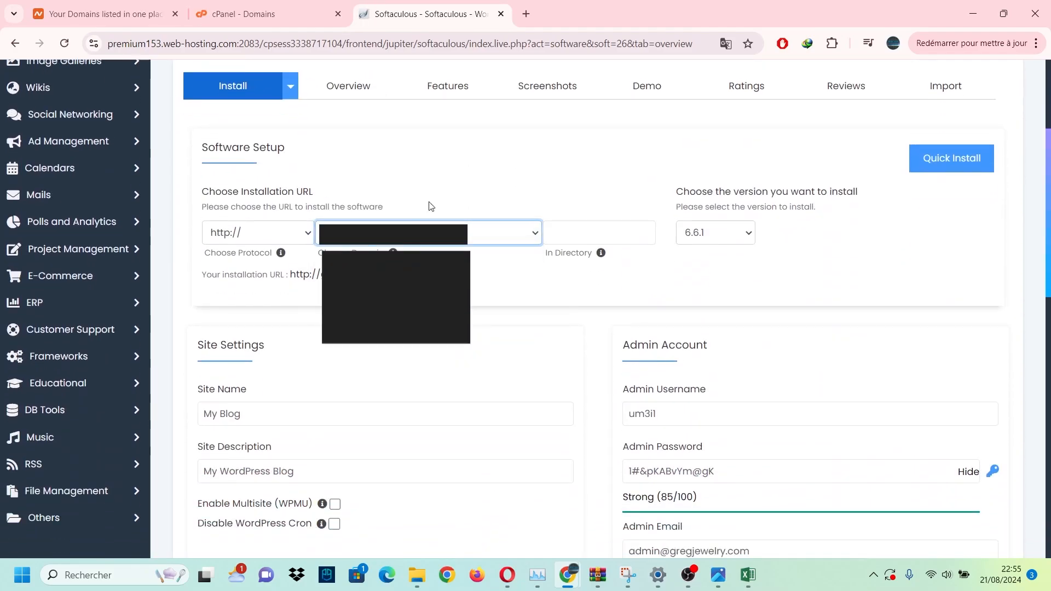
scroll(422, 262, down, 1)
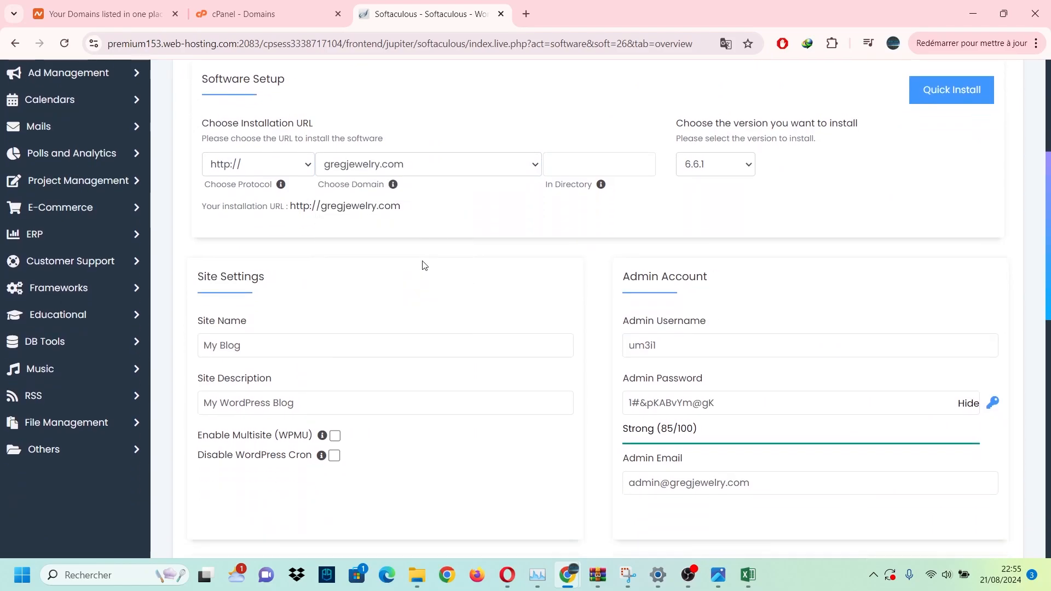
Keep WordPress version 6.6.1 and review the My Blog site name and description.
click(714, 164)
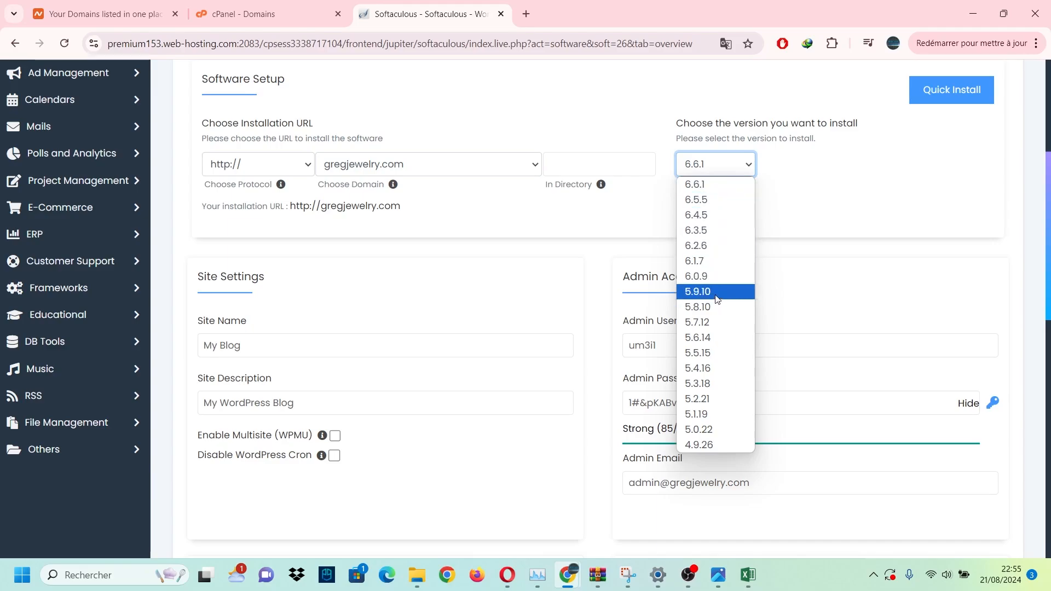
click(724, 185)
scroll(561, 206, down, 2)
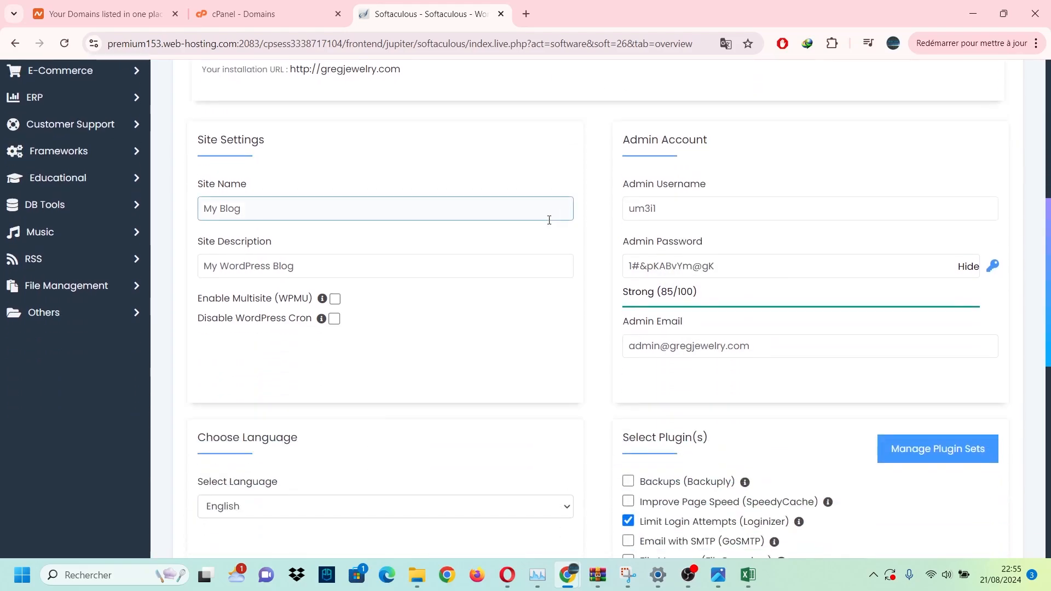
triple_click(437, 218)
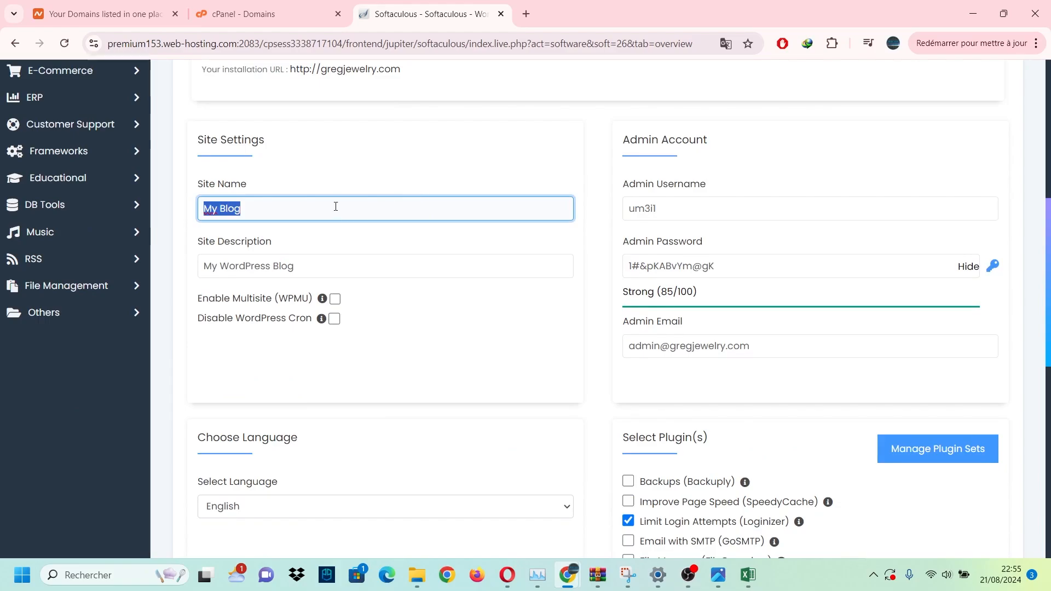
drag(336, 206, 220, 208)
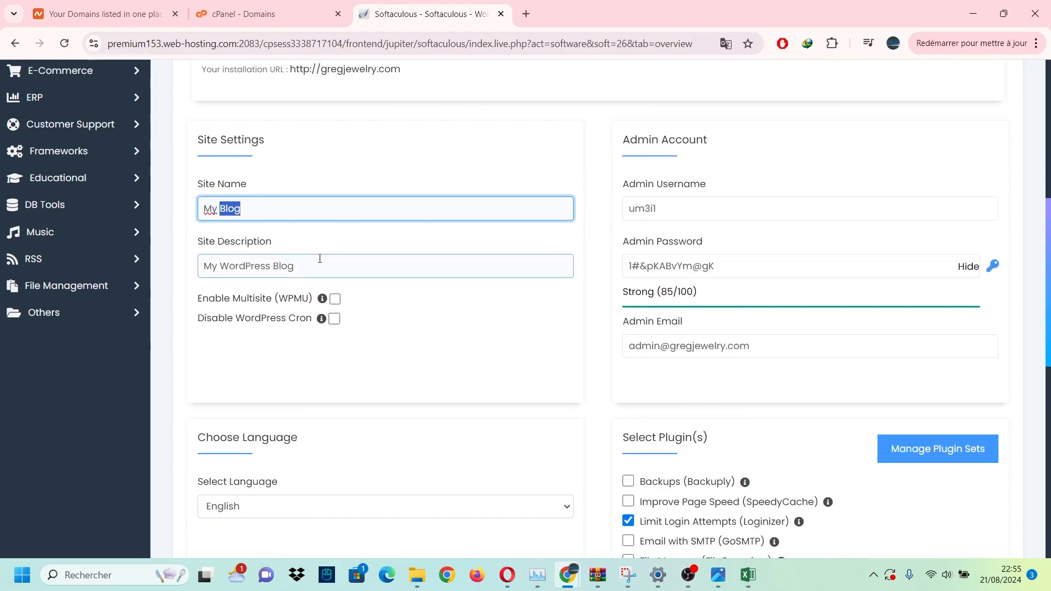
mouse_move(320, 260)
mouse_down()
mouse_move(296, 276)
mouse_move(191, 273)
mouse_move(270, 237)
mouse_move(317, 258)
mouse_up()
click(340, 264)
Review the admin username and generate a new strong admin password.
click(656, 213)
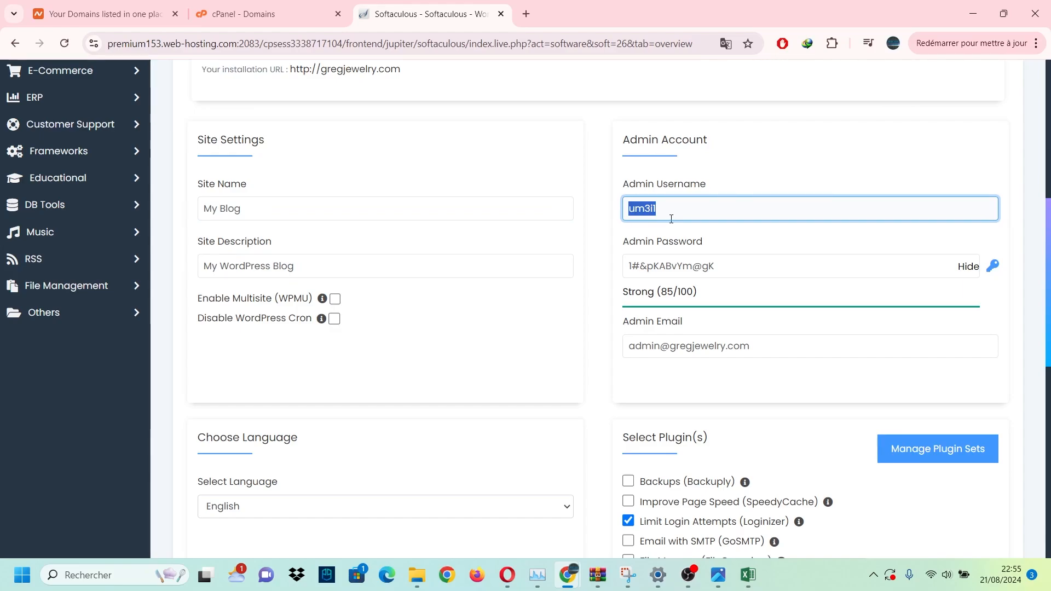
drag(679, 213, 609, 208)
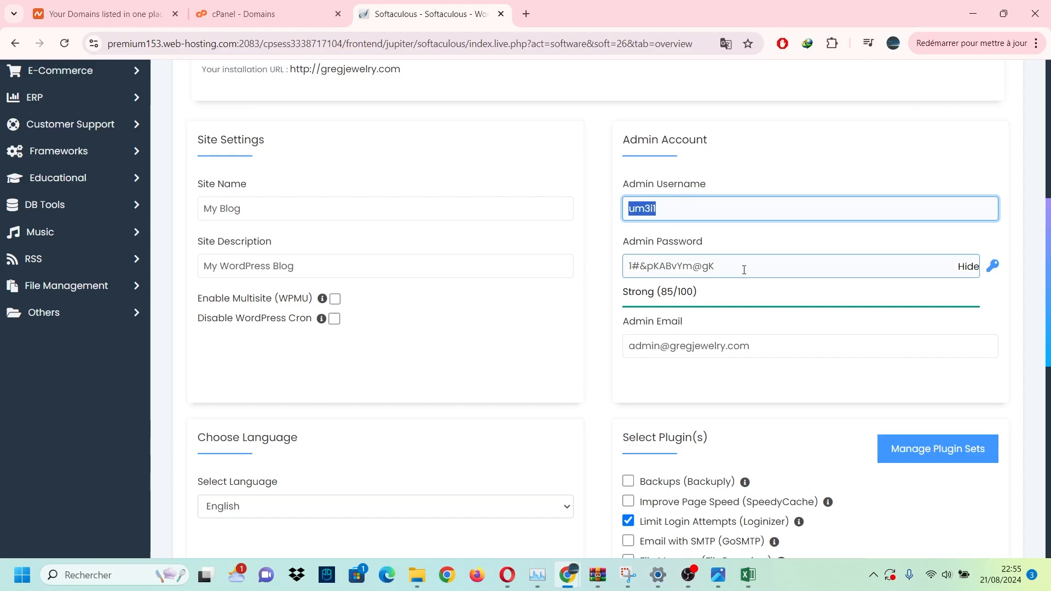
drag(743, 270, 627, 268)
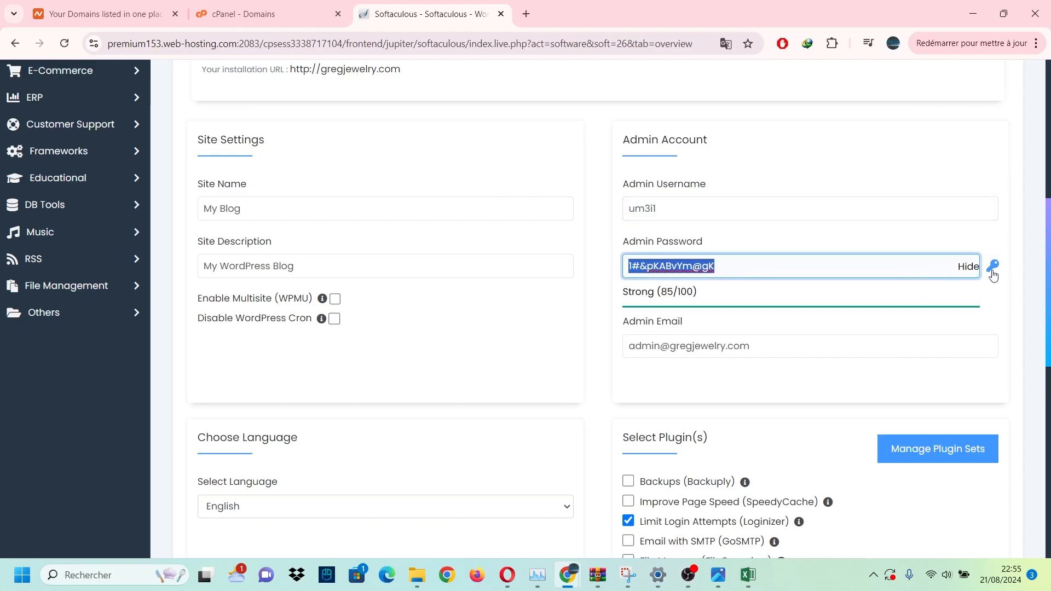
click(993, 268)
click(993, 268)
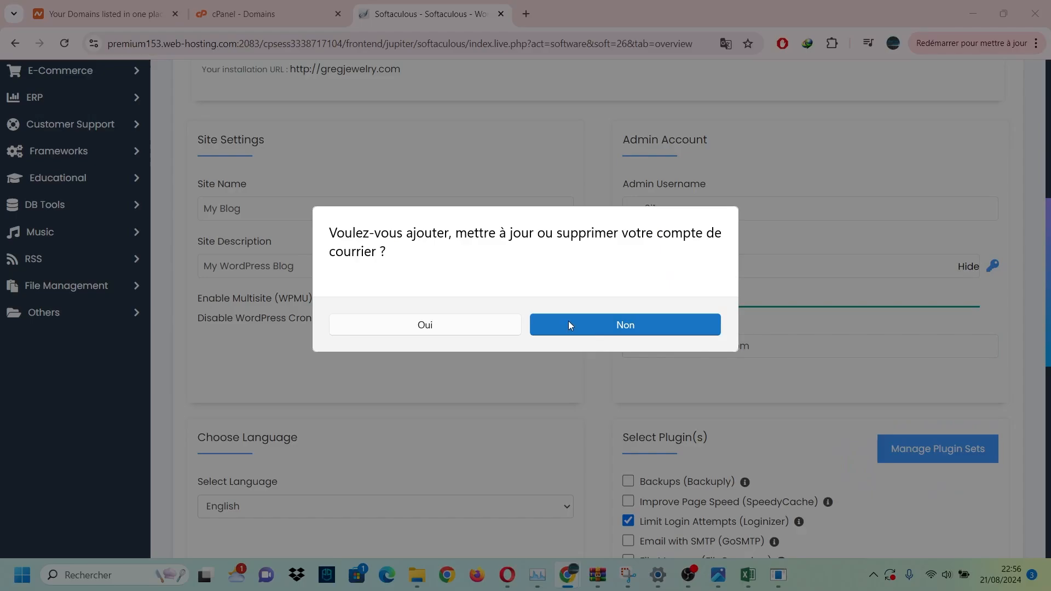
Review the admin e-mail field, leaving it unchanged.
click(568, 322)
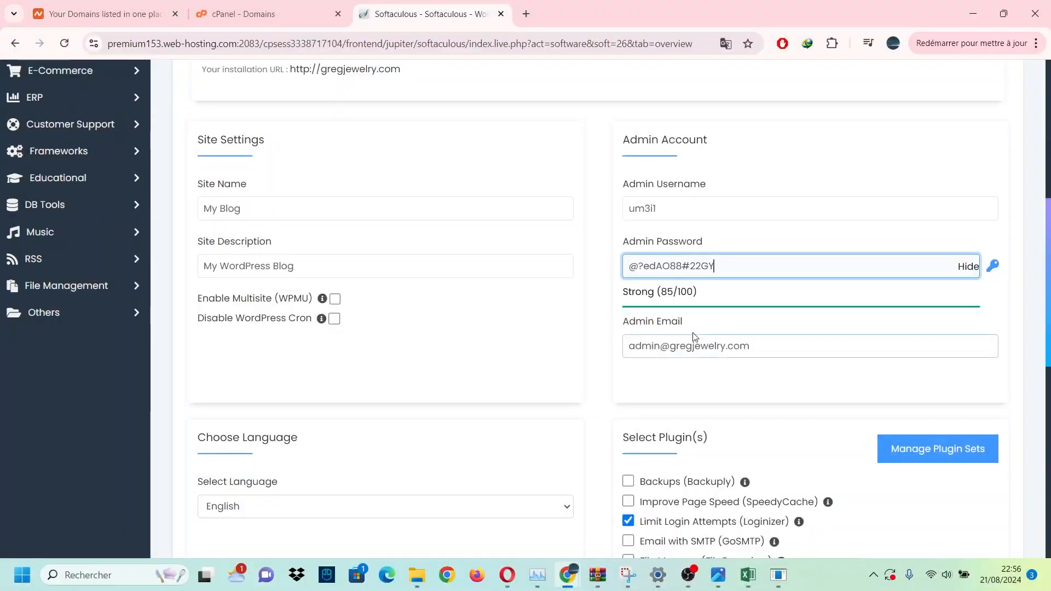
drag(799, 346, 636, 349)
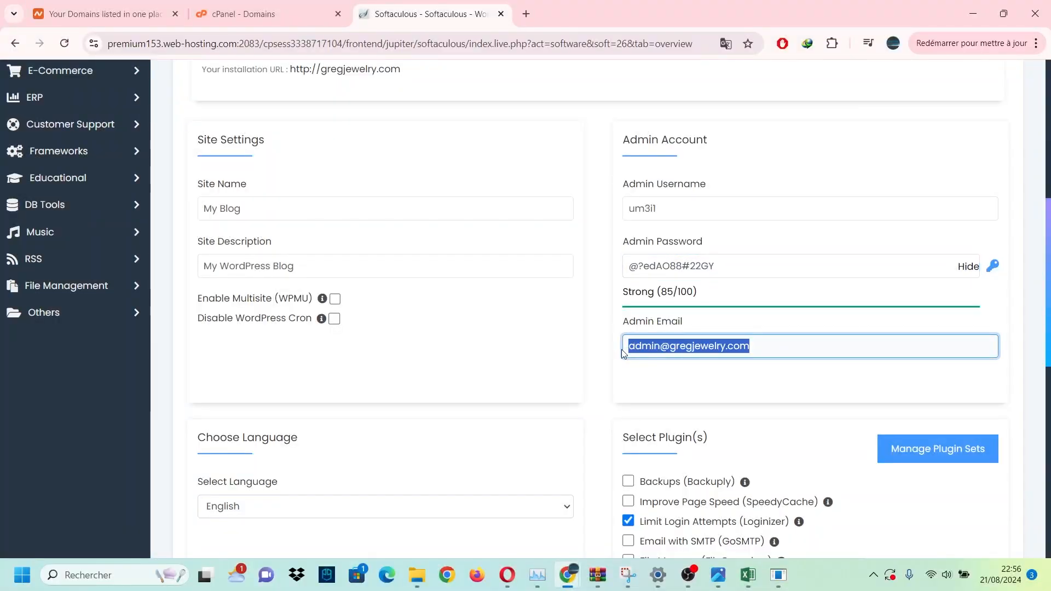
click(695, 348)
mouse_move(774, 353)
mouse_down()
mouse_move(603, 338)
mouse_move(670, 354)
mouse_move(619, 347)
mouse_move(761, 347)
mouse_up()
click(662, 348)
click(655, 349)
scroll(674, 272, down, 1)
drag(673, 272, 786, 277)
click(787, 277)
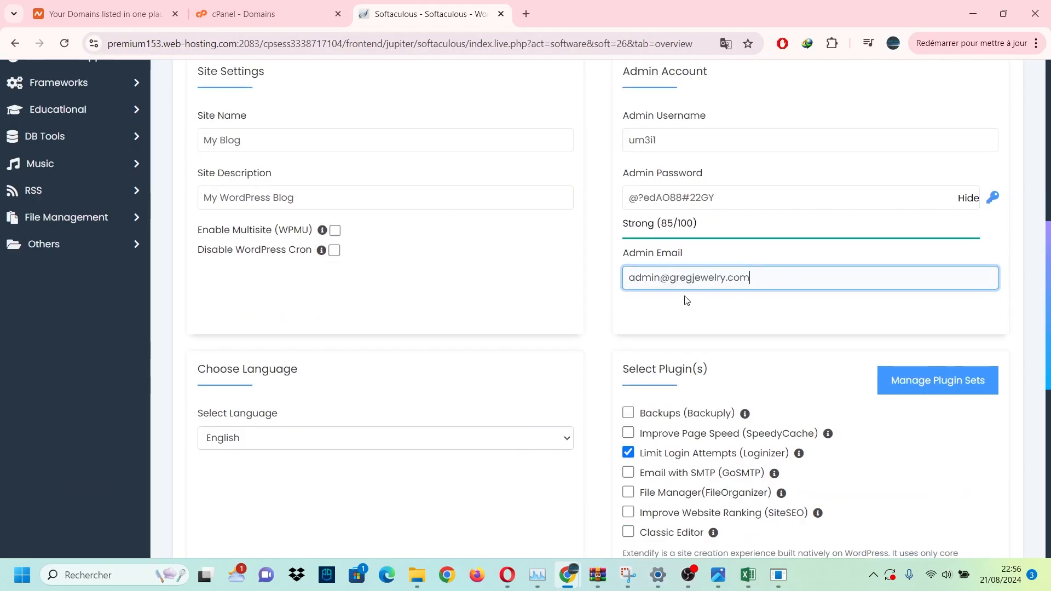
scroll(685, 301, down, 3)
Keep English as the site language.
click(550, 242)
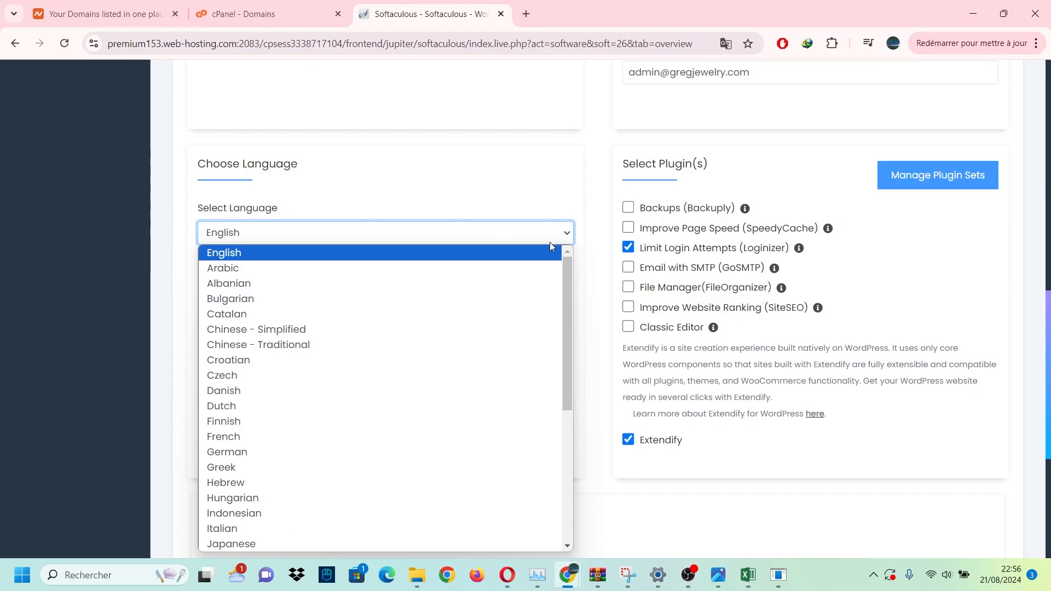
click(562, 197)
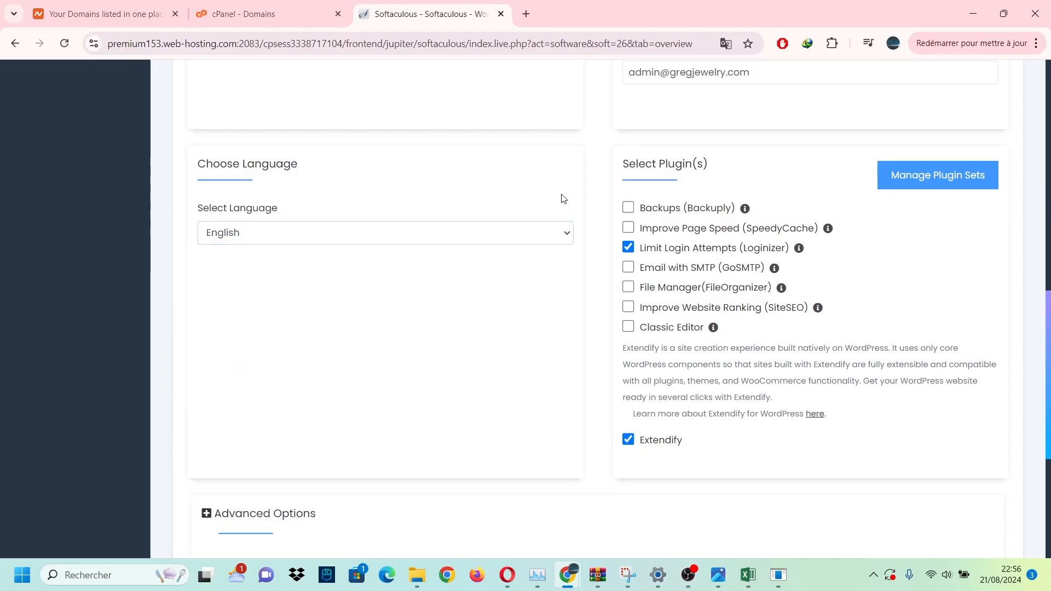
scroll(617, 243, down, 1)
scroll(618, 228, up, 1)
Tick the Backuply and Classic Editor plugins for the installation.
click(629, 209)
mouse_move(745, 212)
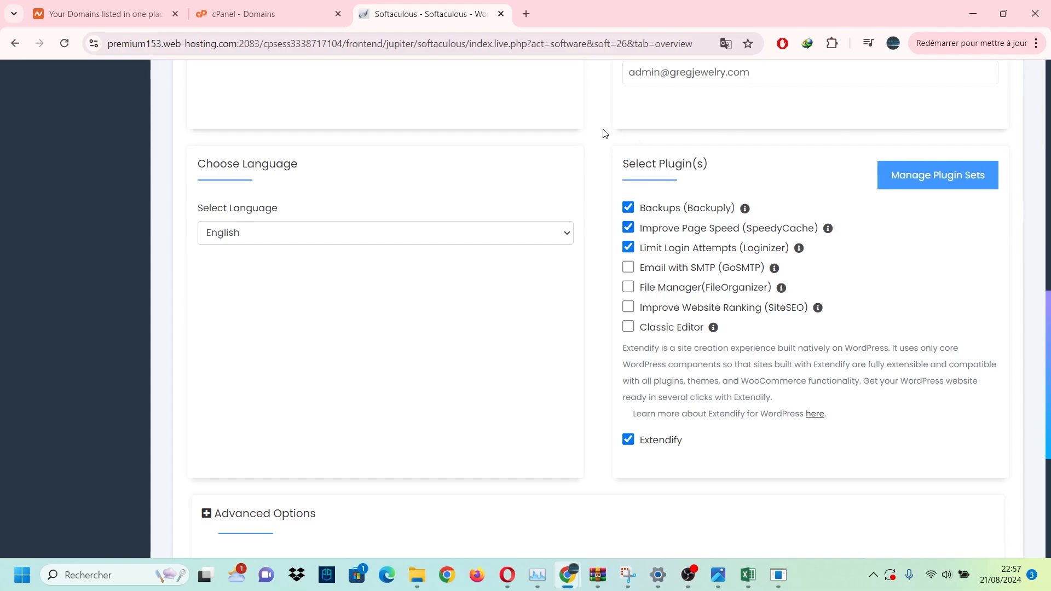
scroll(599, 276, down, 1)
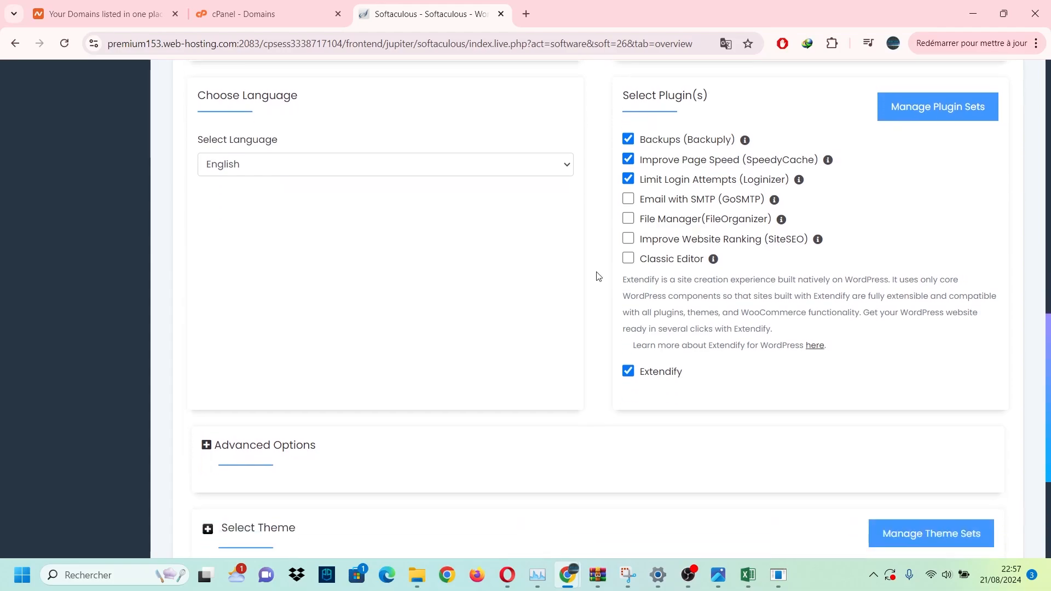
click(628, 258)
mouse_move(715, 262)
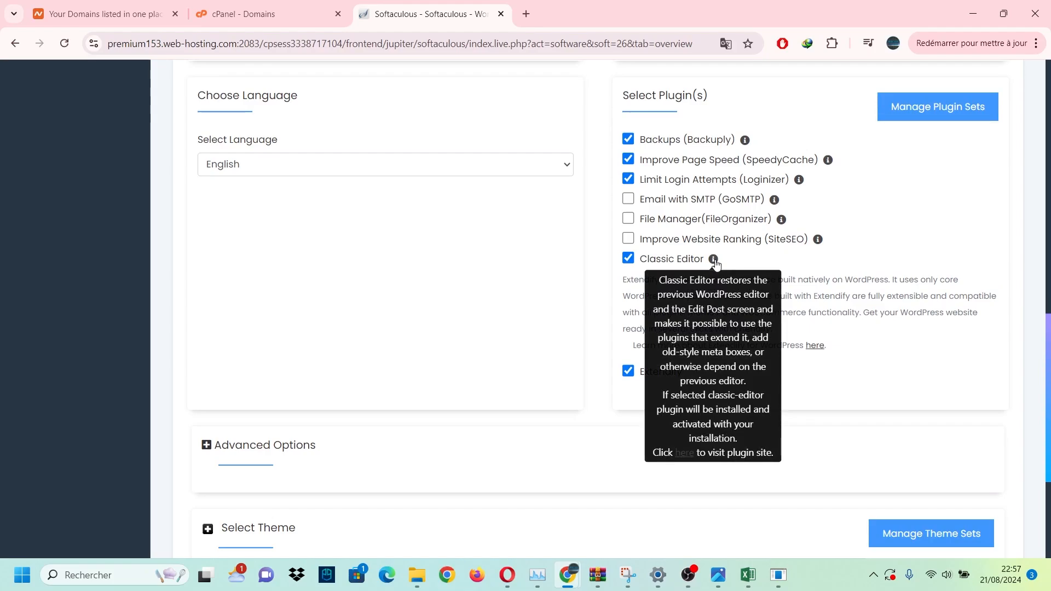
scroll(598, 320, down, 3)
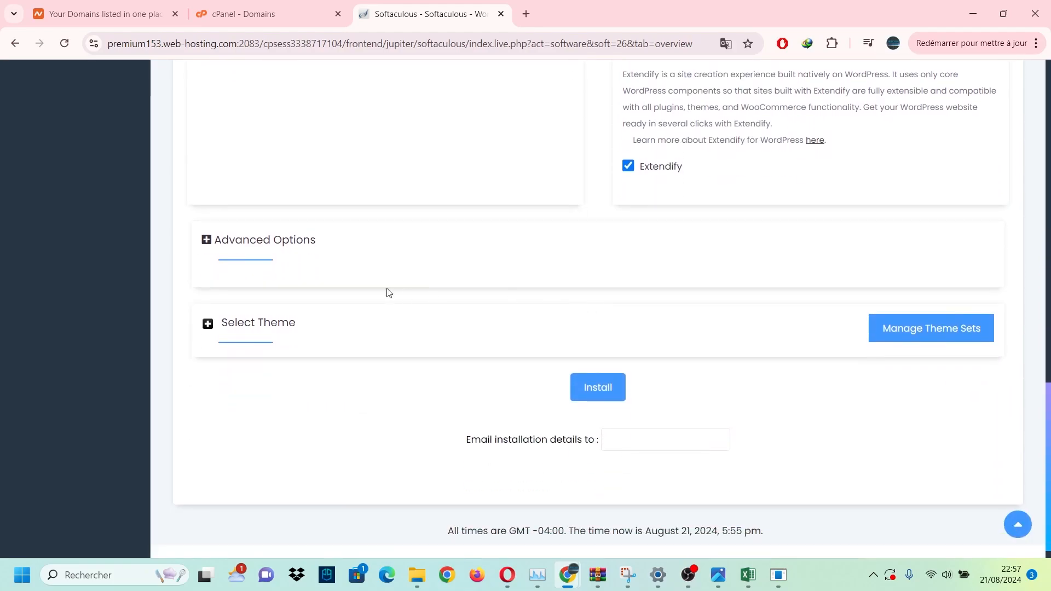
Expand the theme choices and look over the rest of the install form.
click(208, 324)
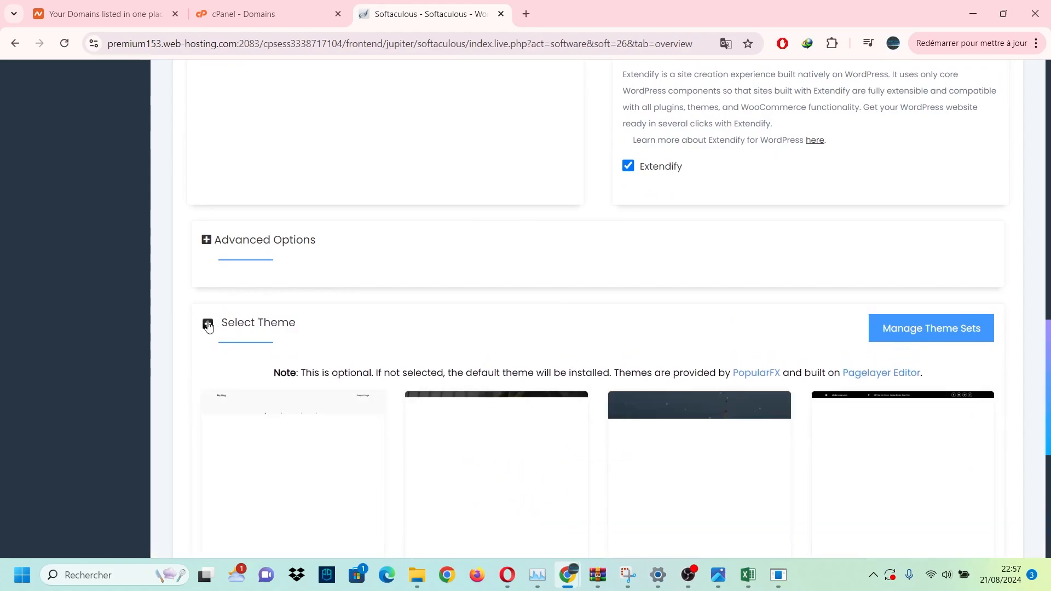
scroll(442, 267, down, 1)
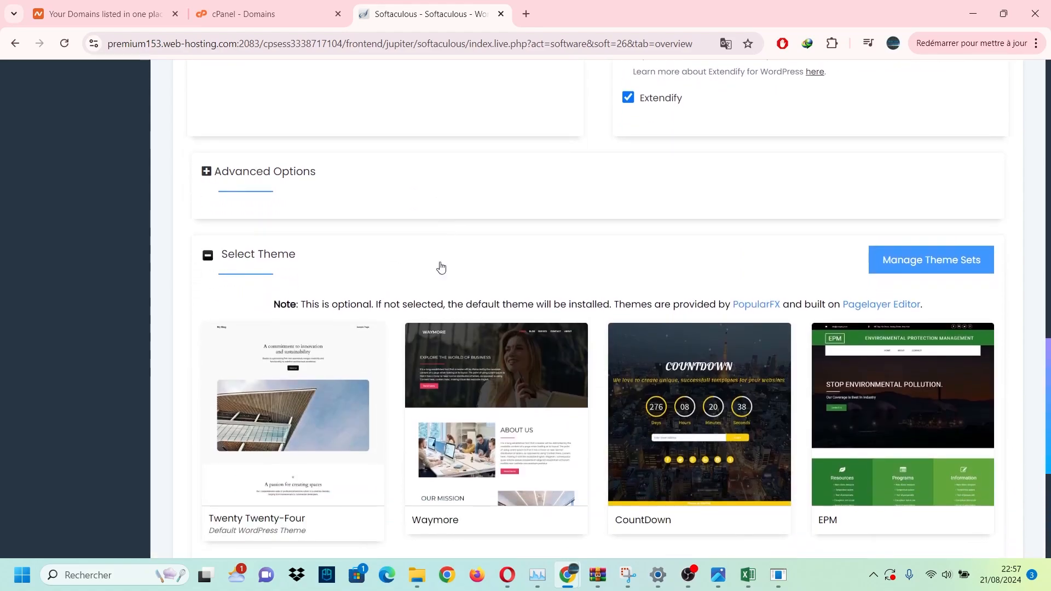
scroll(441, 267, down, 2)
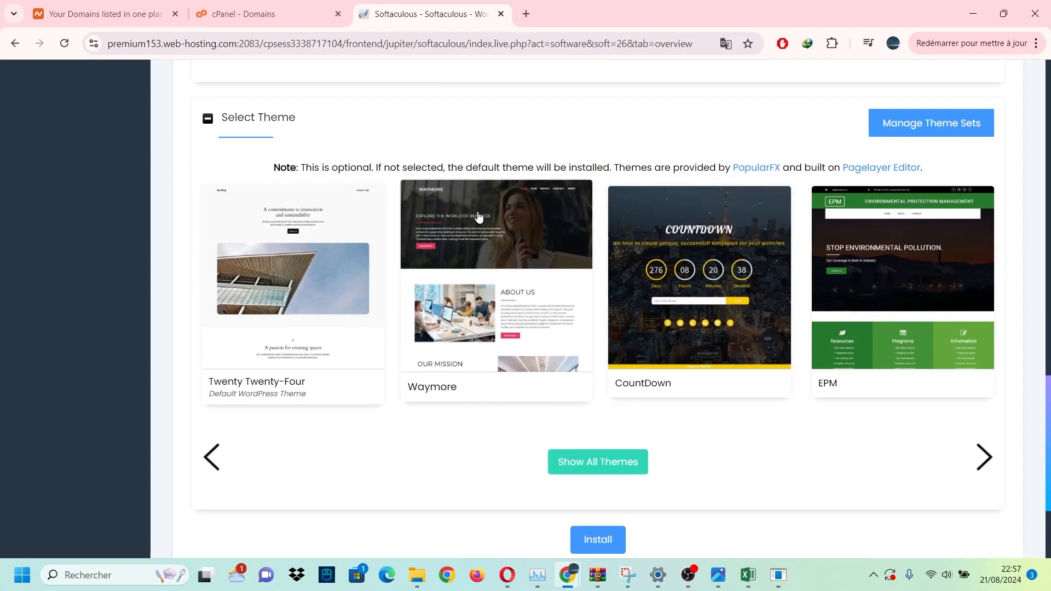
scroll(478, 216, up, 2)
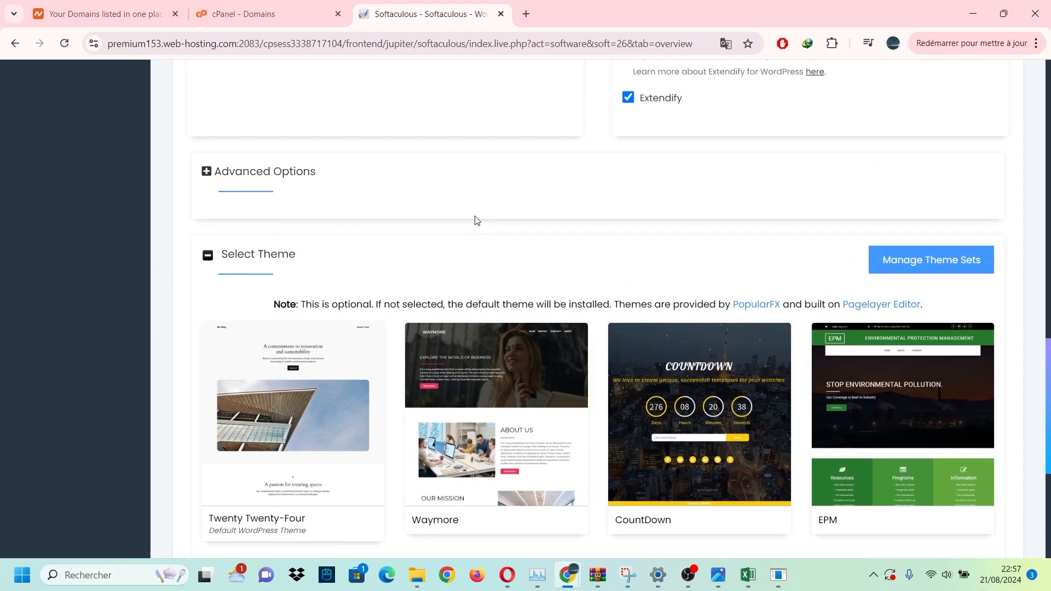
scroll(478, 220, up, 6)
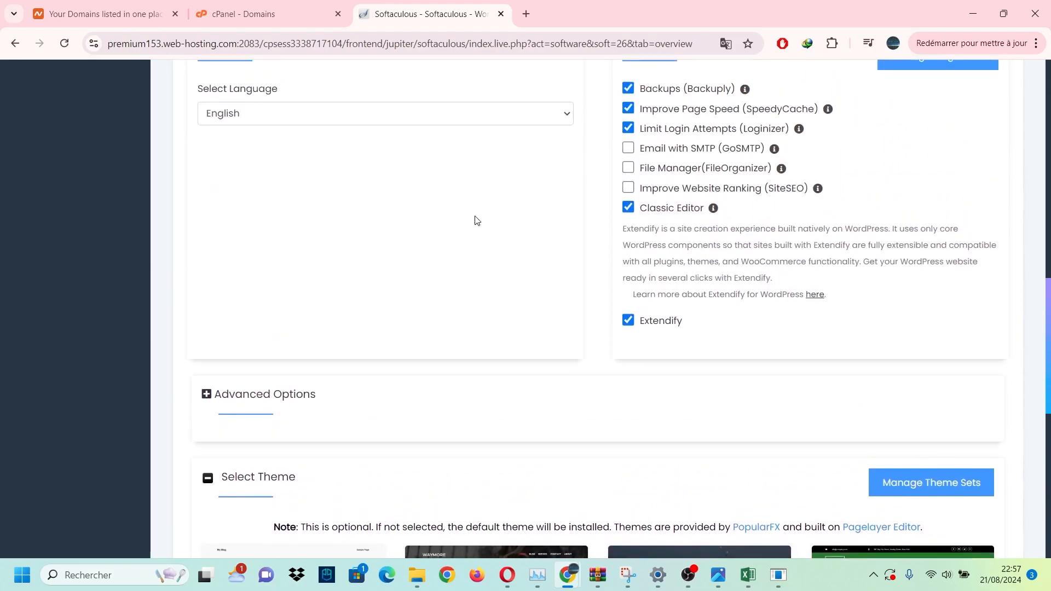
scroll(410, 293, down, 5)
scroll(422, 288, down, 6)
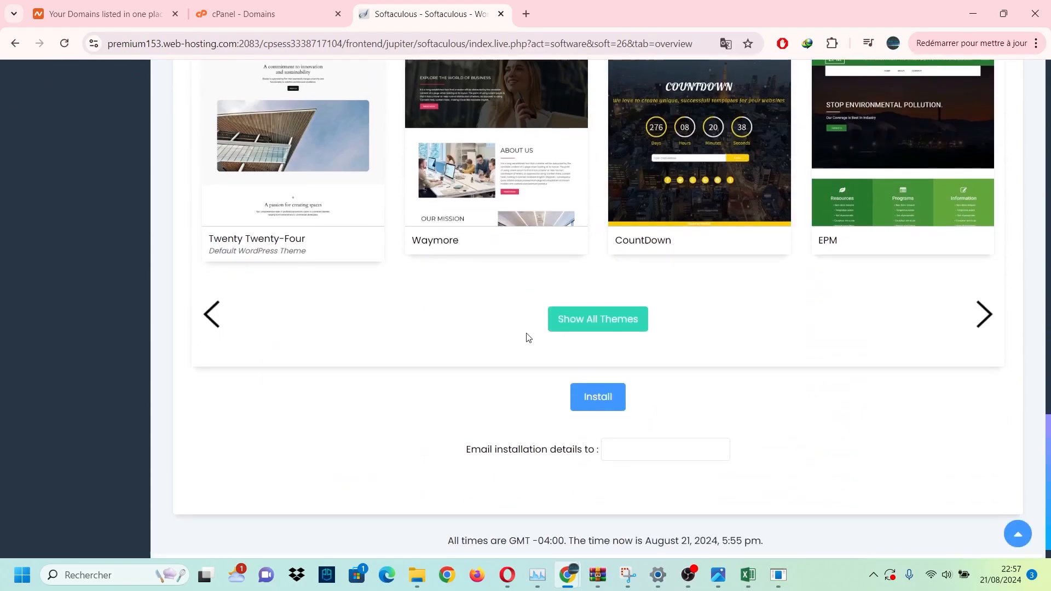
Enter the e-mail address that should receive the installation details.
click(616, 420)
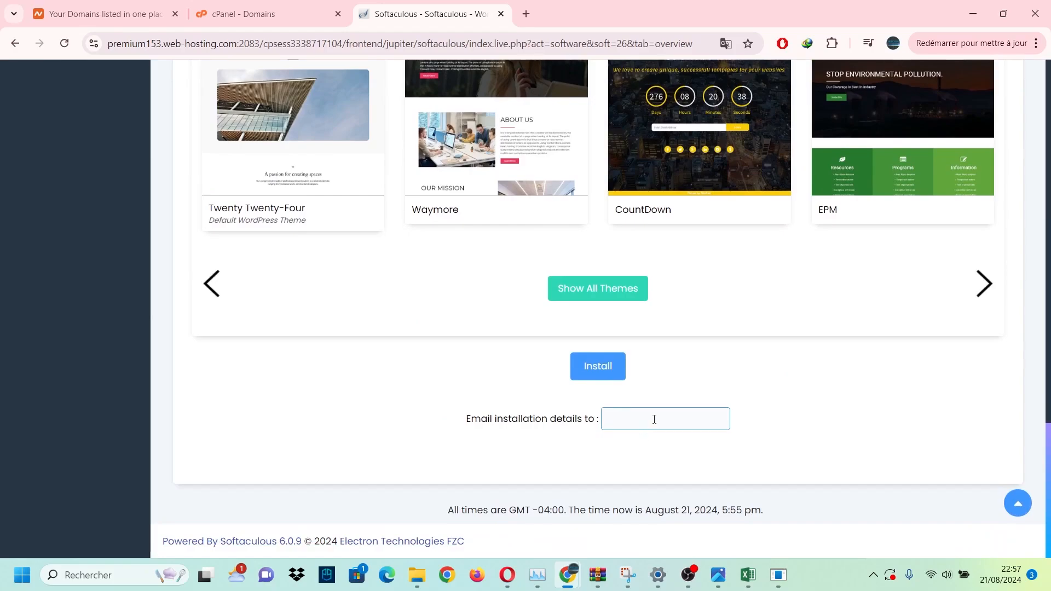
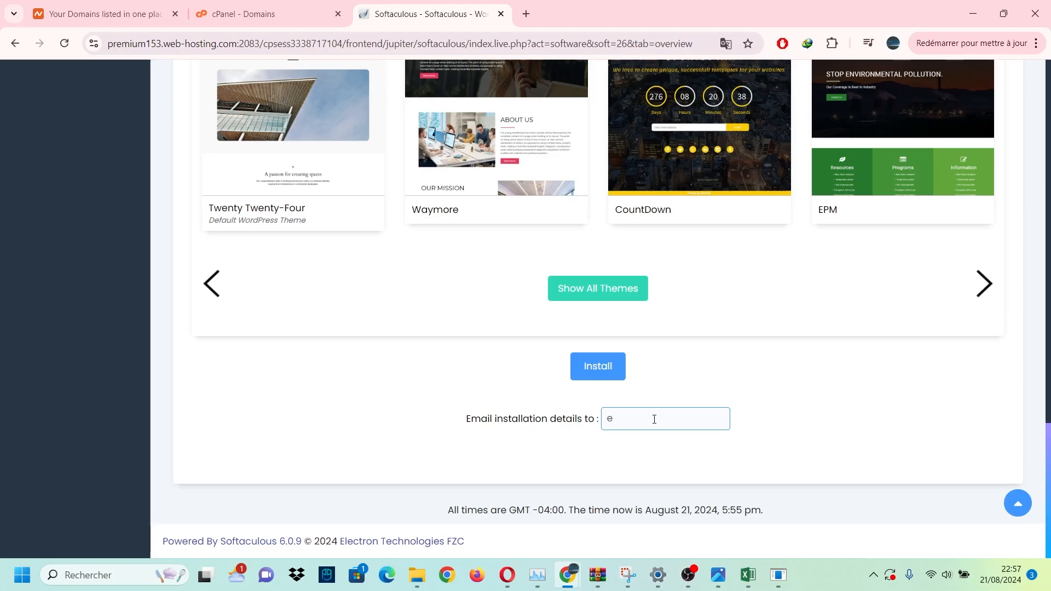
key(BackSpace)
Run the WordPress installation and reload the installations list.
click(599, 378)
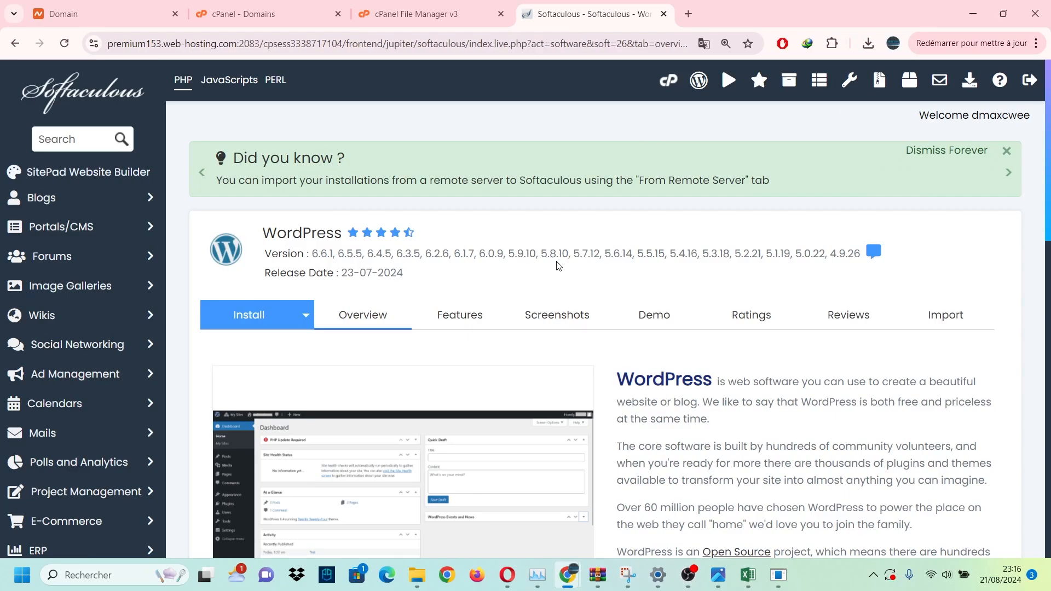
scroll(558, 257, down, 10)
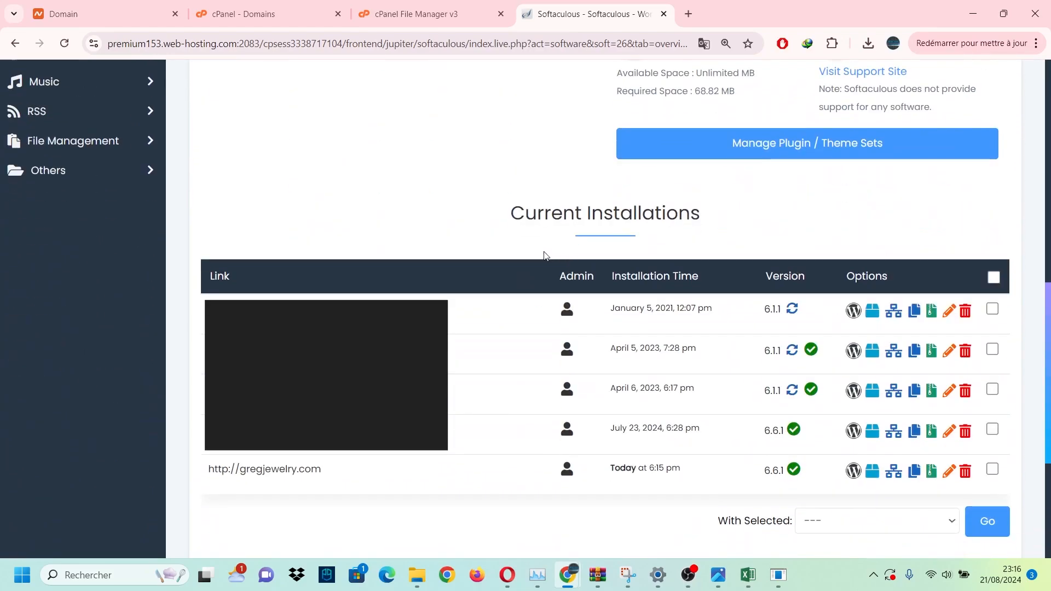
click(64, 44)
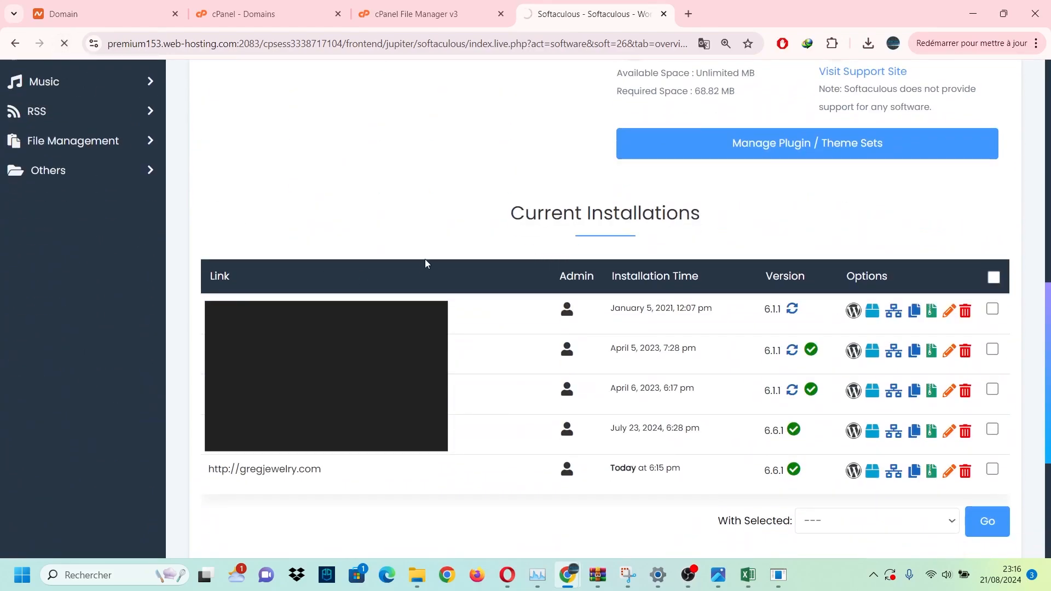
Log into the gregjewelry.com installation as admin from Current Installations.
scroll(420, 237, down, 3)
scroll(419, 236, up, 10)
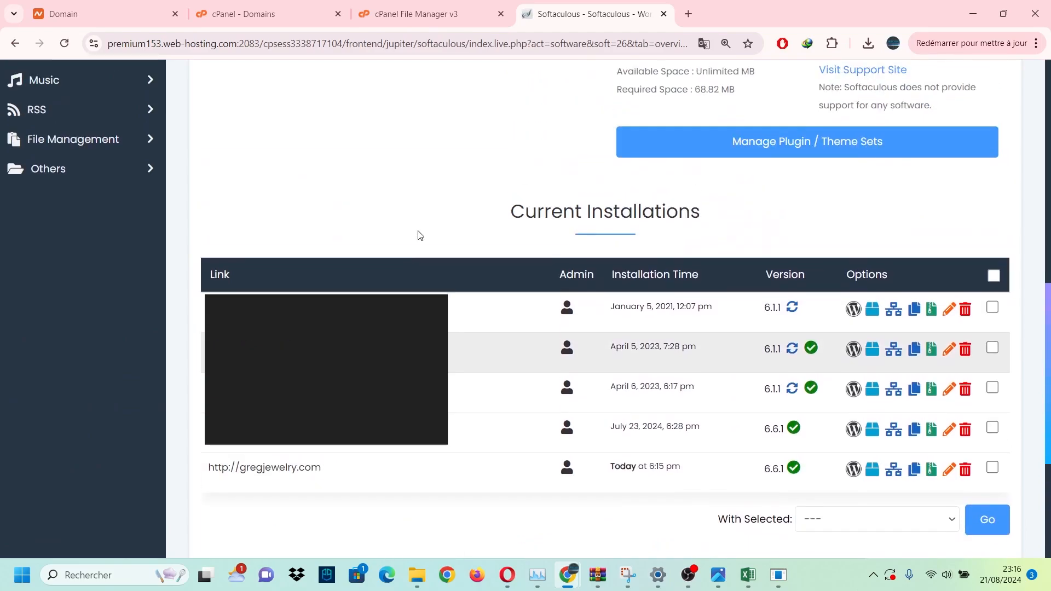
scroll(500, 272, down, 8)
scroll(534, 283, down, 3)
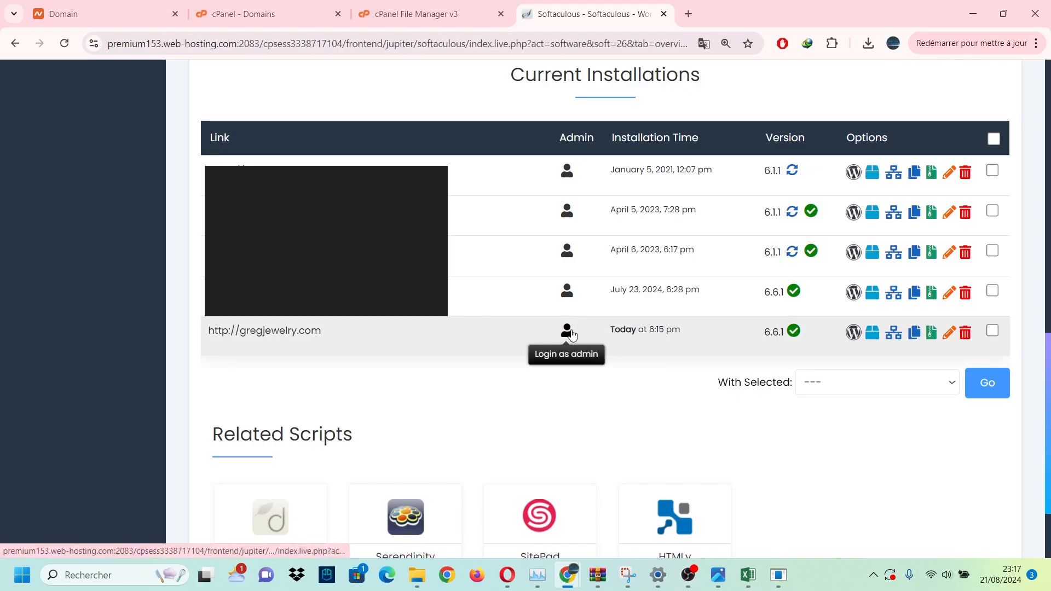
click(573, 333)
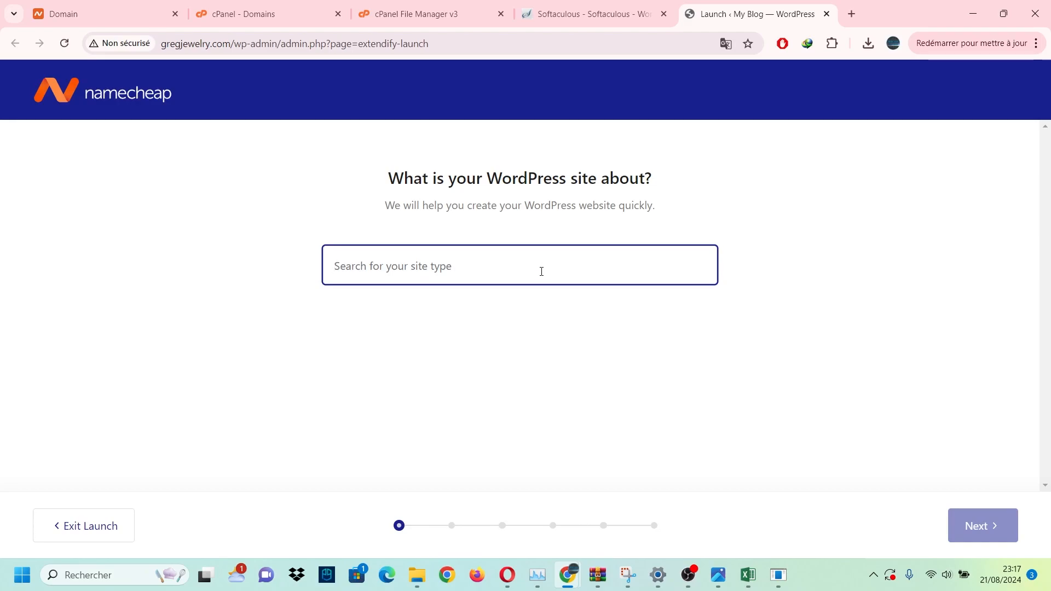
Choose Online Store as the site type, keeping the name My Blog.
text(H)
key(BackSpace)
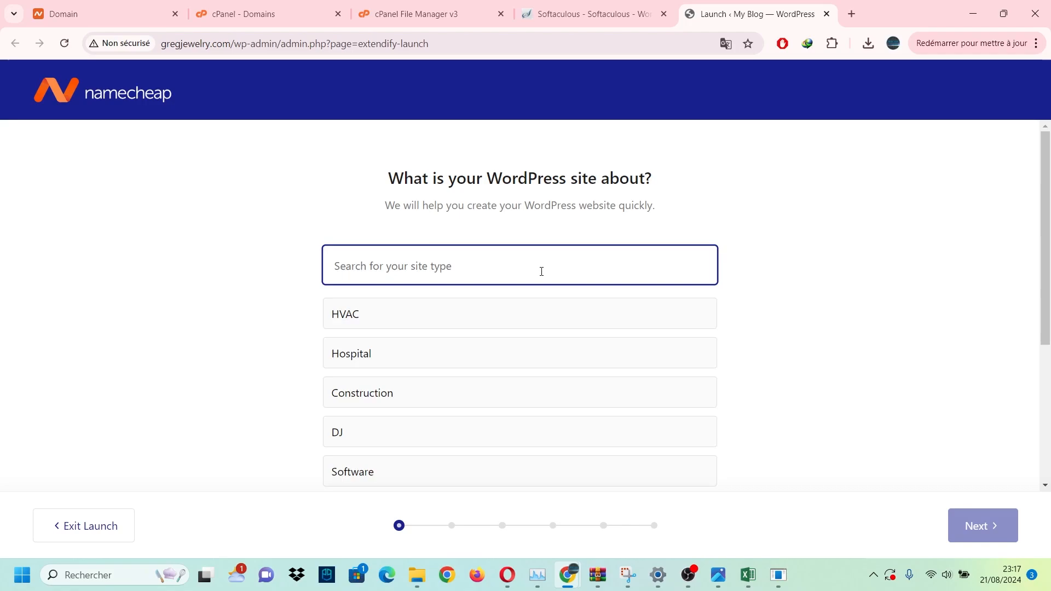
text(Hosit)
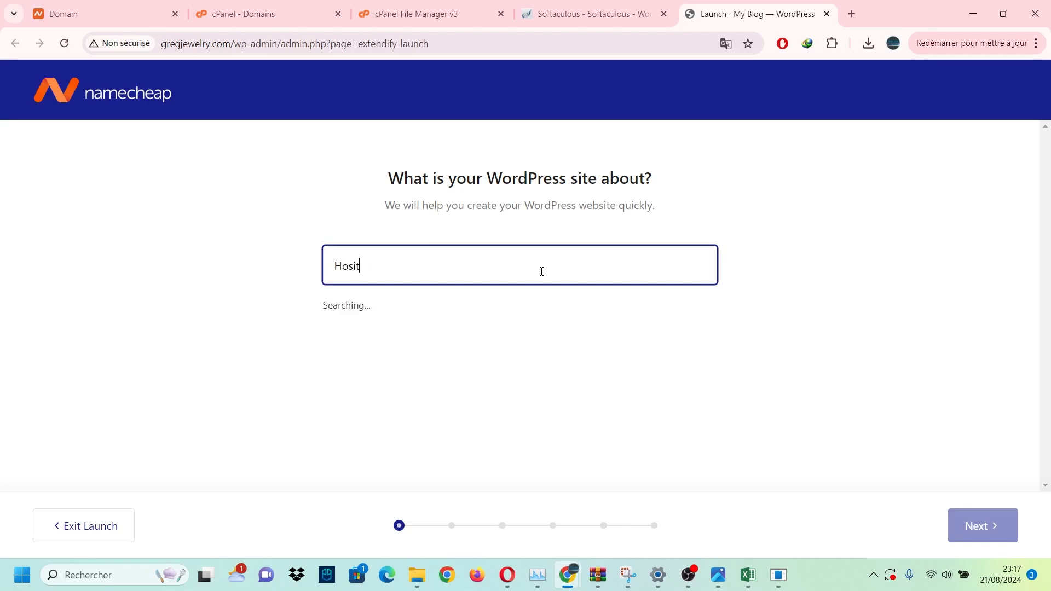
text(ngsting website)
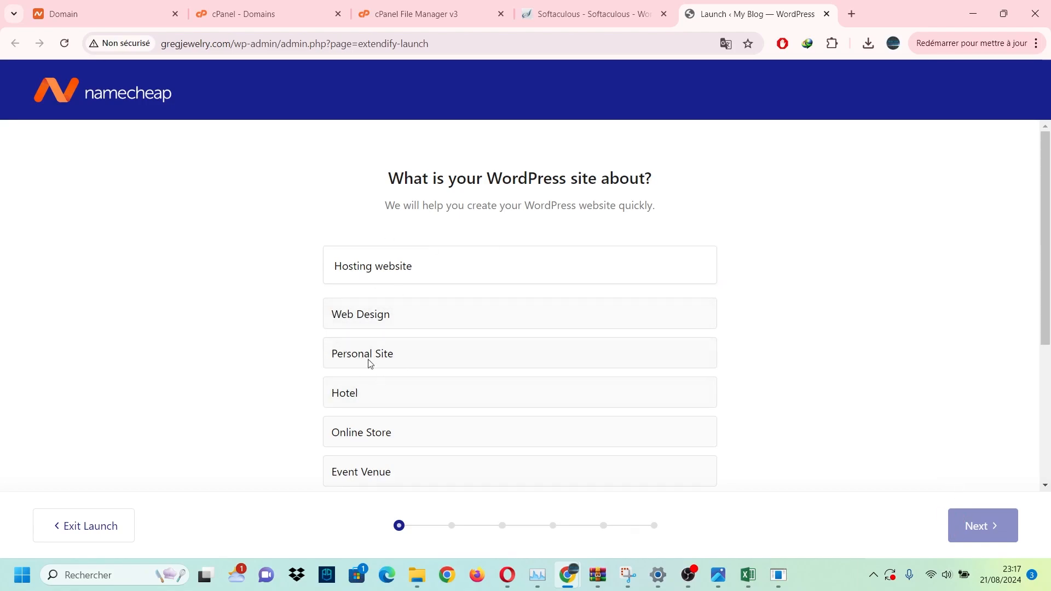
click(366, 432)
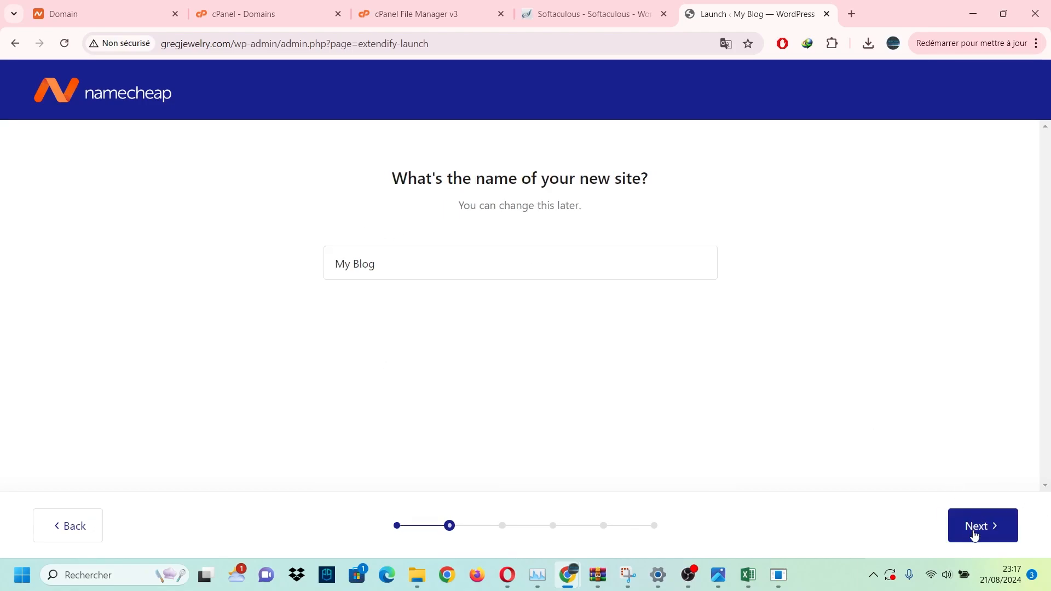
click(976, 537)
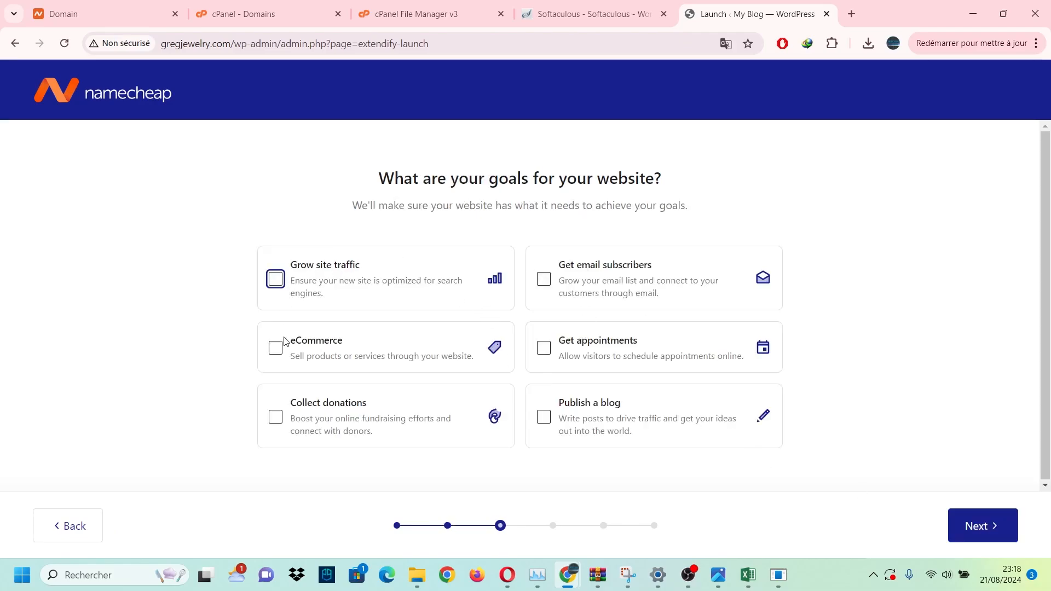
Pick the Grow site traffic goal, the Soul of the City design and default pages.
click(275, 280)
click(971, 525)
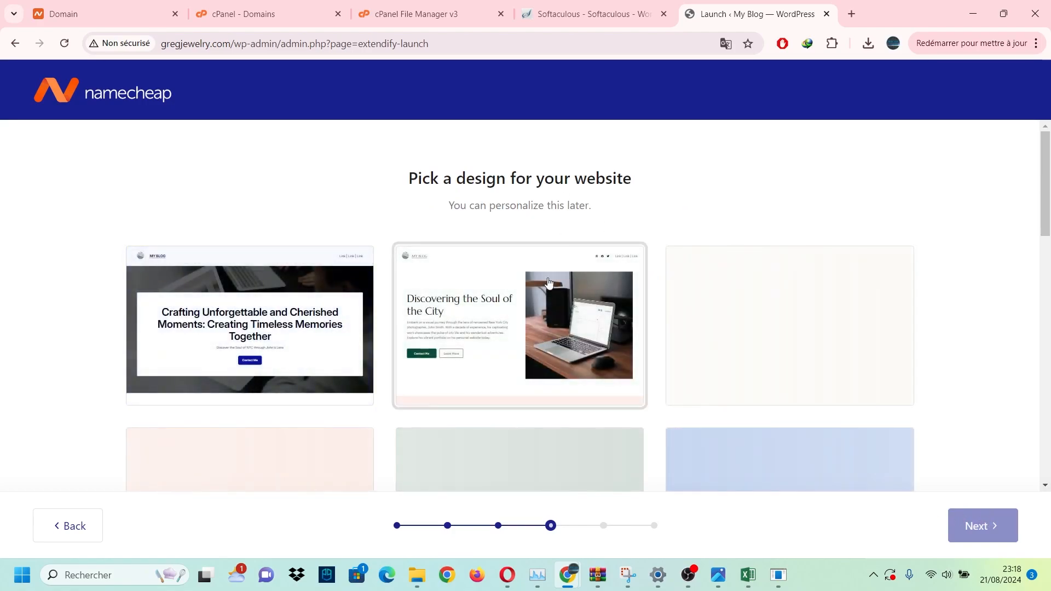
click(435, 317)
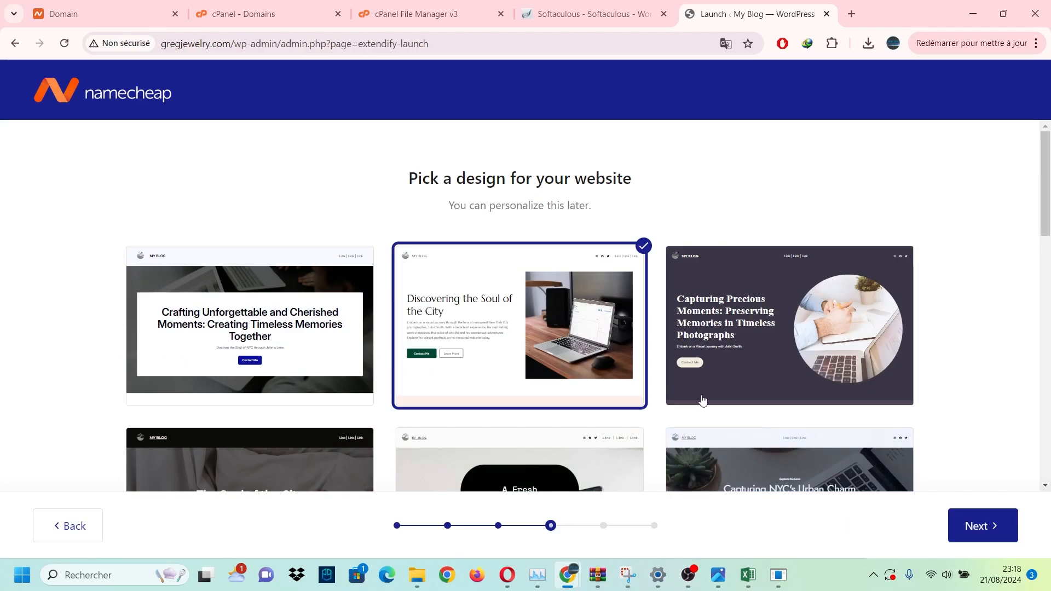
click(972, 525)
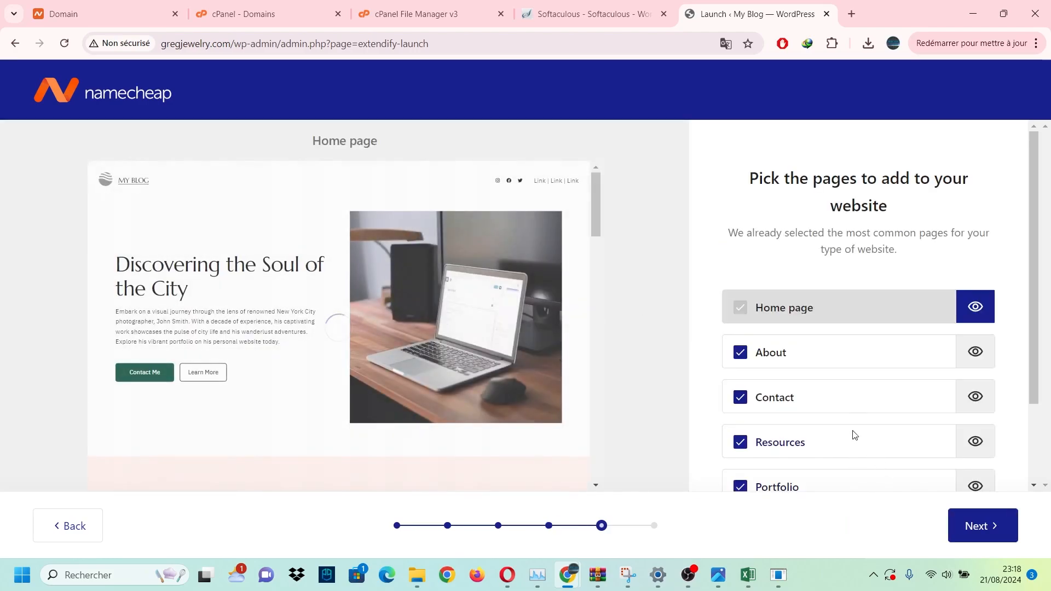
scroll(859, 471, down, 2)
scroll(858, 454, up, 2)
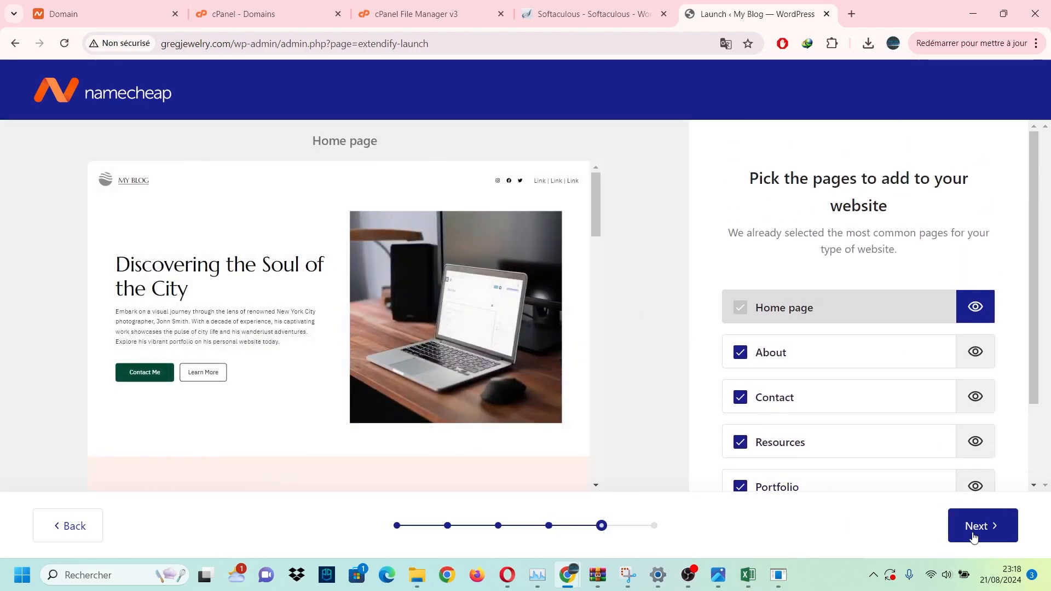
click(975, 526)
Skip custom copy, let the design apply, and reveal My Blog's Visit Site link.
click(980, 540)
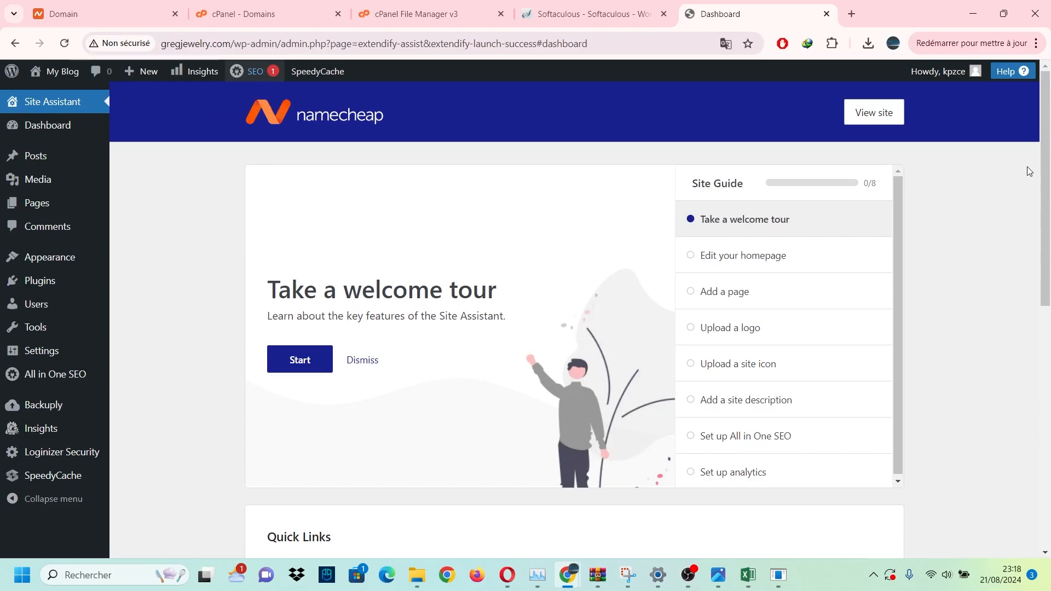
drag(1050, 171, 1045, 114)
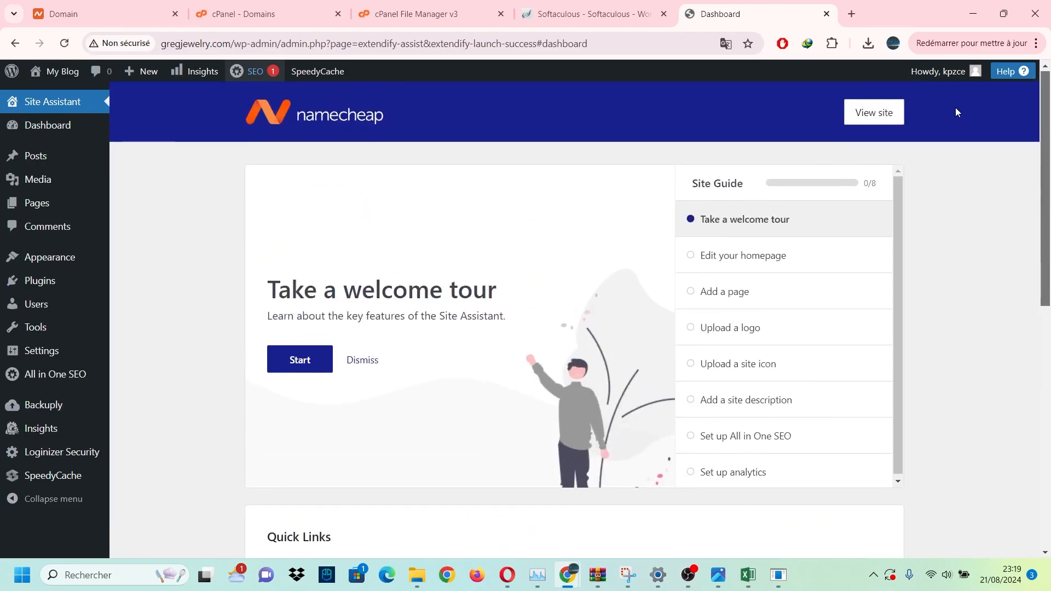
mouse_move(952, 78)
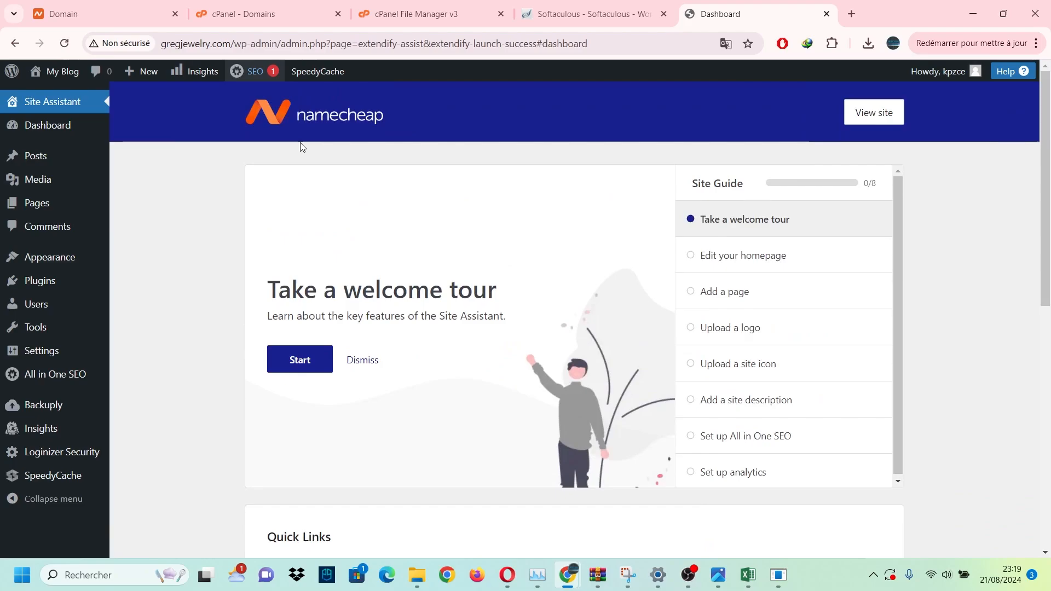
mouse_move(62, 74)
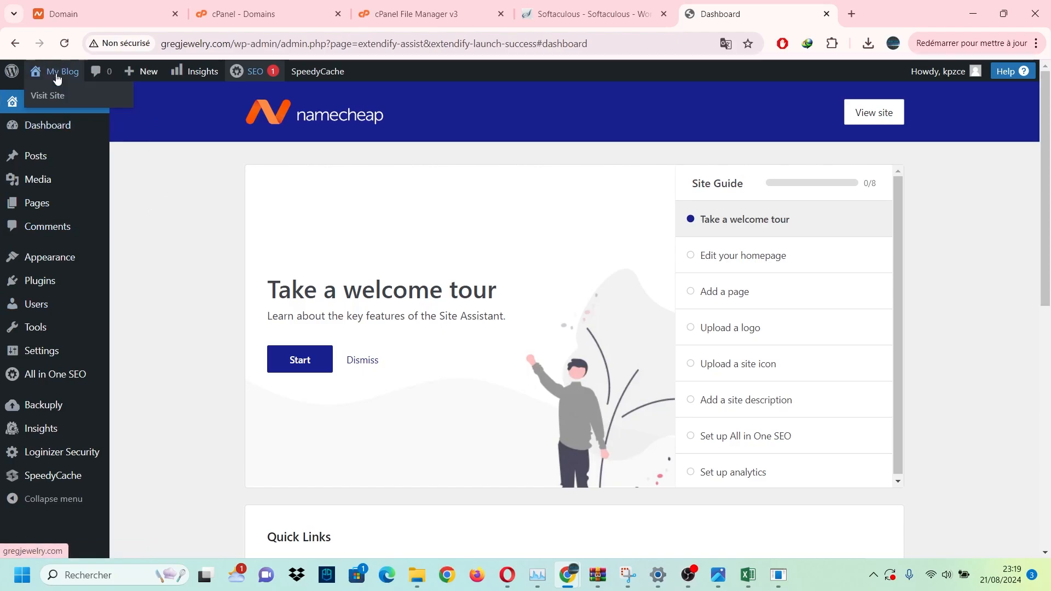
Open gregjewelry.com past Chrome's certificate warning and scroll through the Discovering the Soul of the City homepage.
click(56, 97)
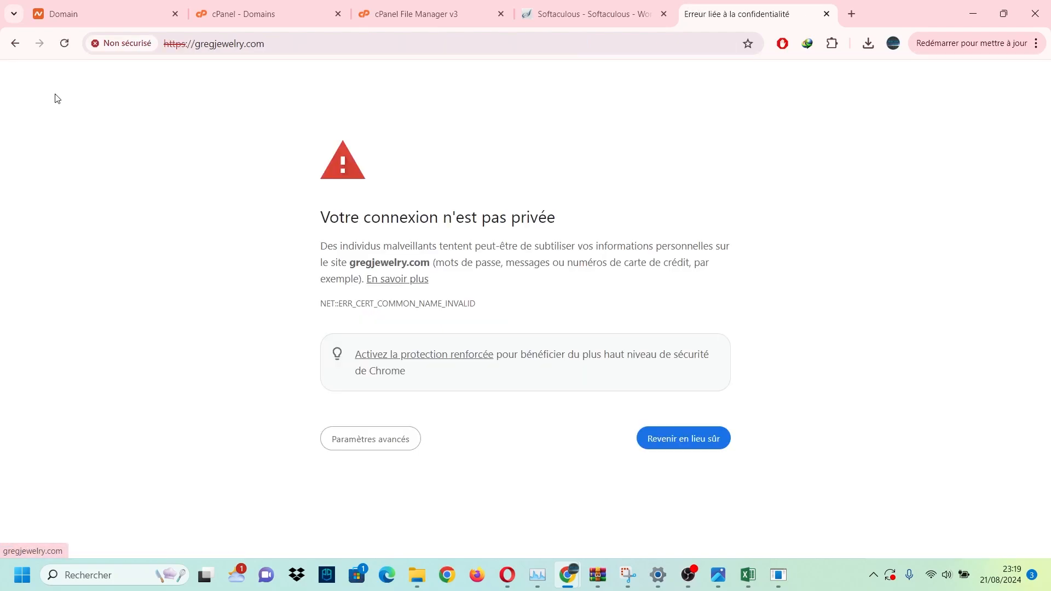
click(377, 447)
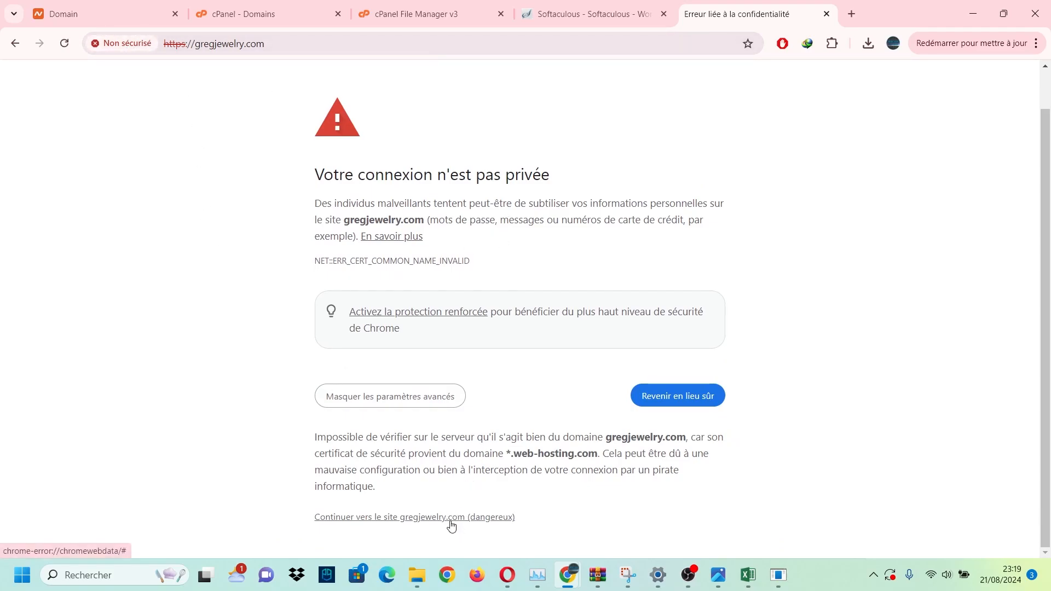
click(383, 518)
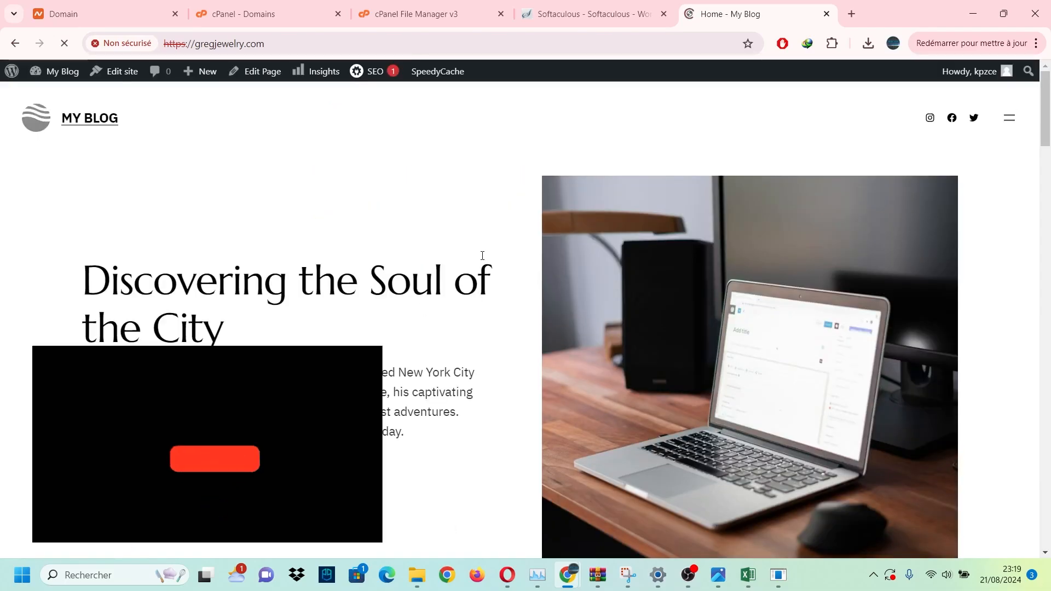
scroll(482, 257, down, 1)
scroll(340, 310, down, 18)
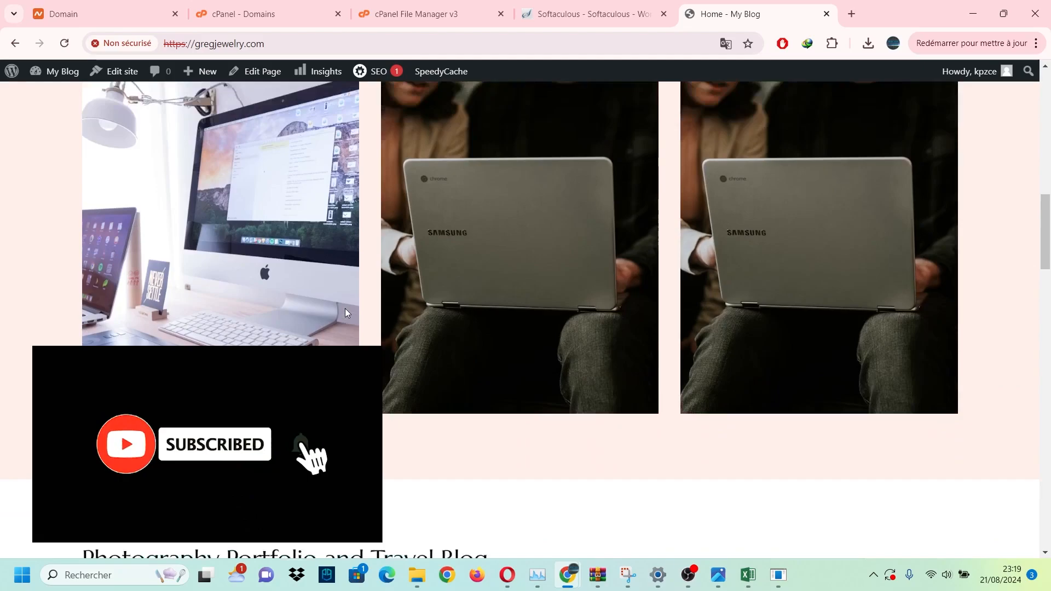
scroll(346, 311, down, 15)
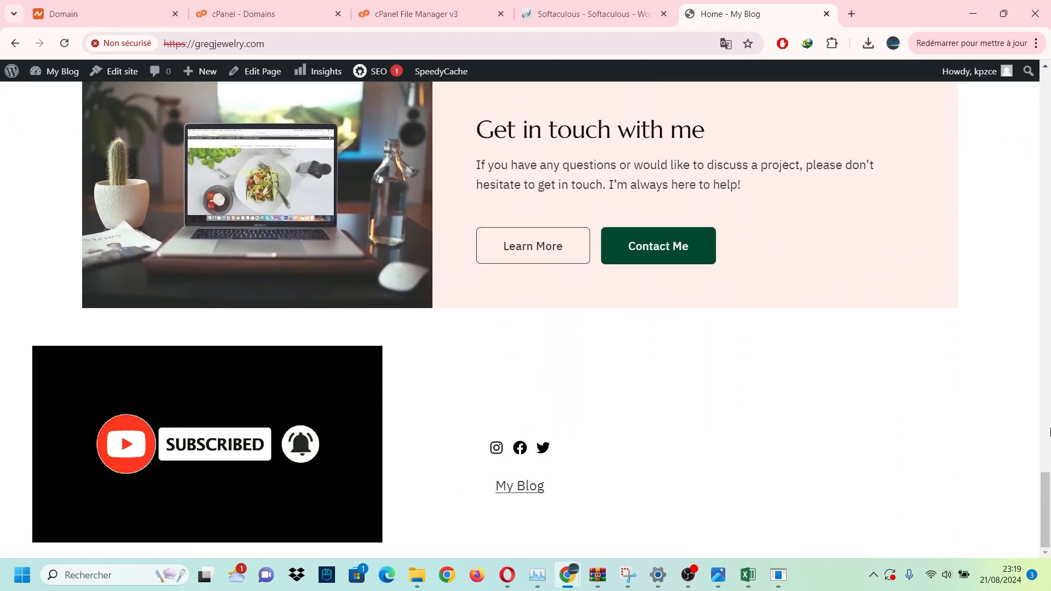
drag(1046, 501, 1046, 82)
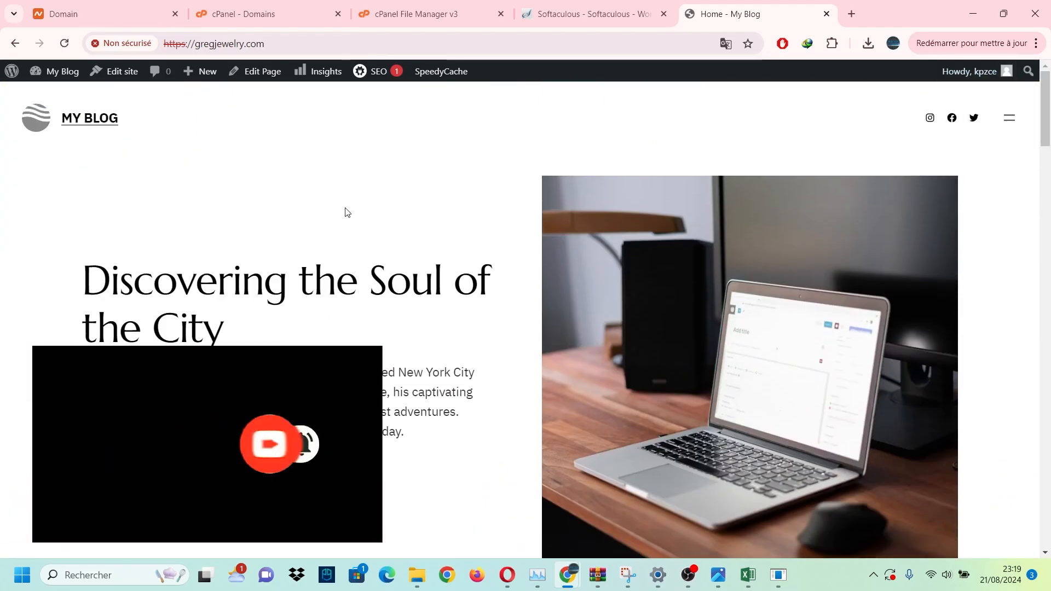